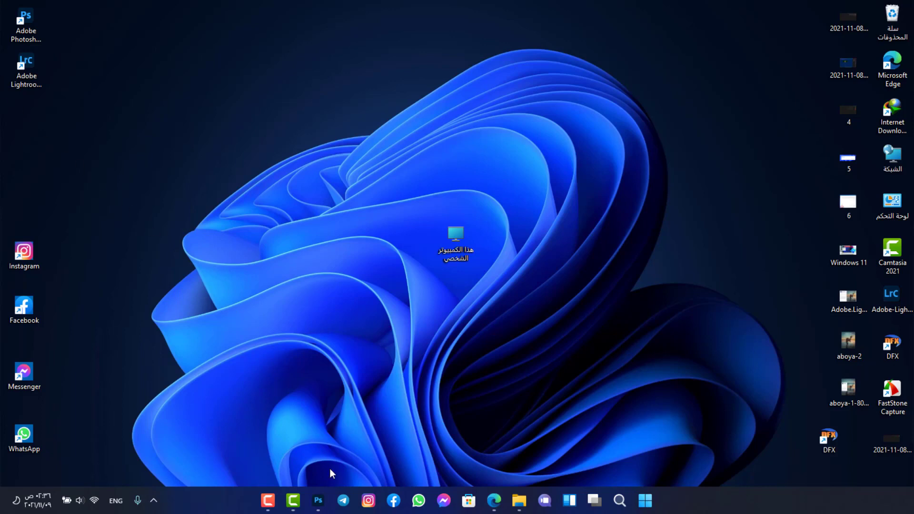
- Switch to Photoshop and open Neural Filters for the portrait photo
click(321, 502)
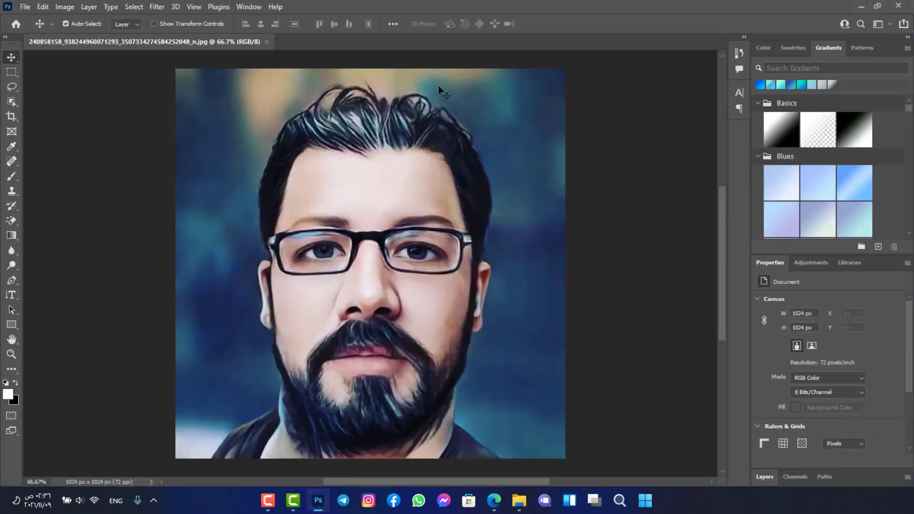
click(161, 8)
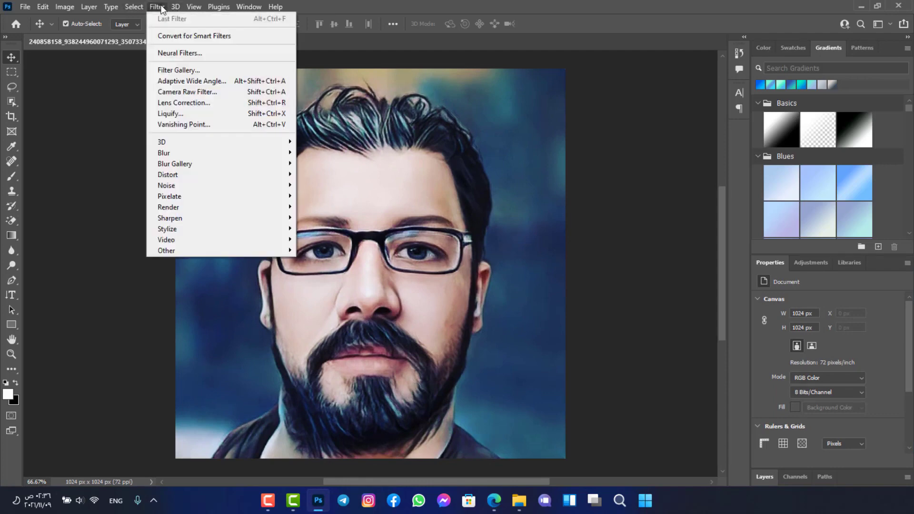
click(186, 53)
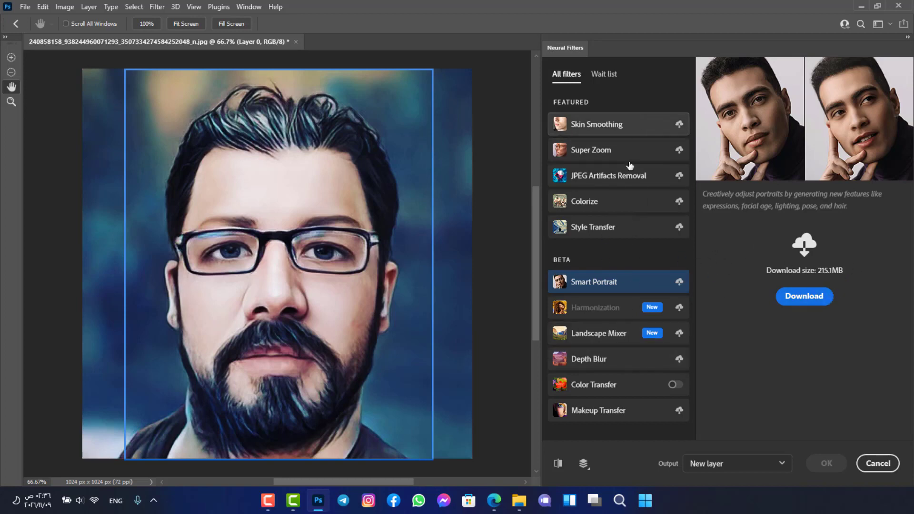
- Try to download the Smart Portrait and Harmonization neural filters, and check whether Landscape Mixer is available
click(813, 296)
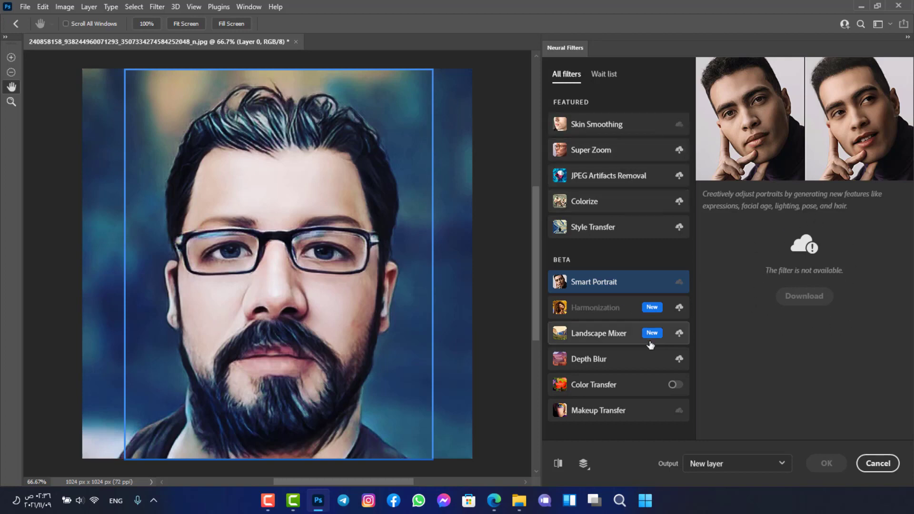
click(651, 310)
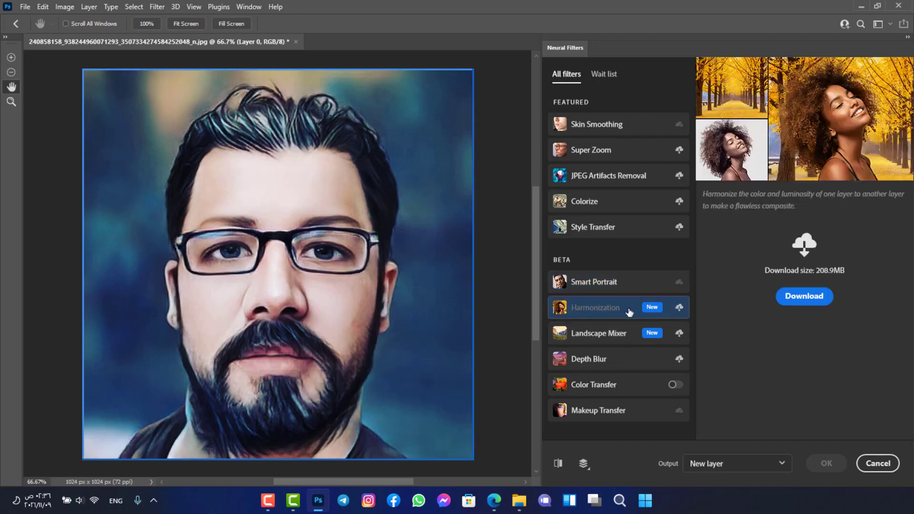
click(804, 298)
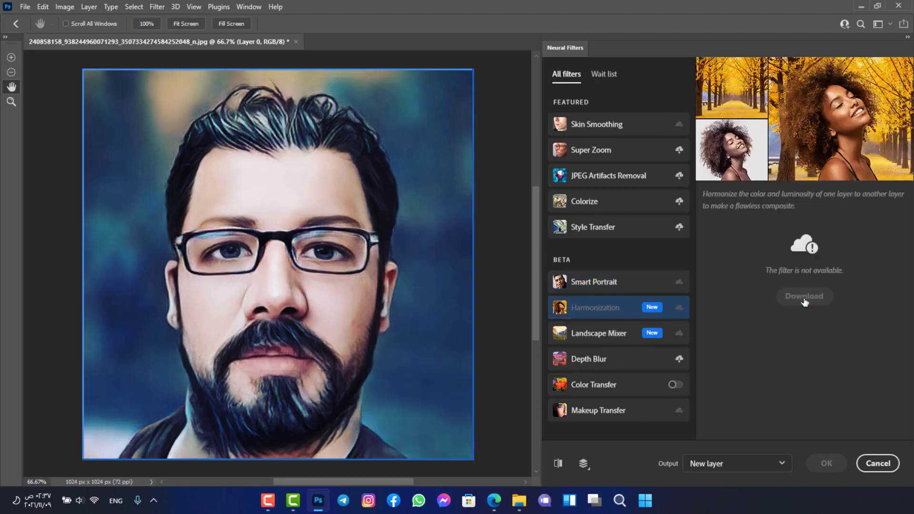
click(597, 336)
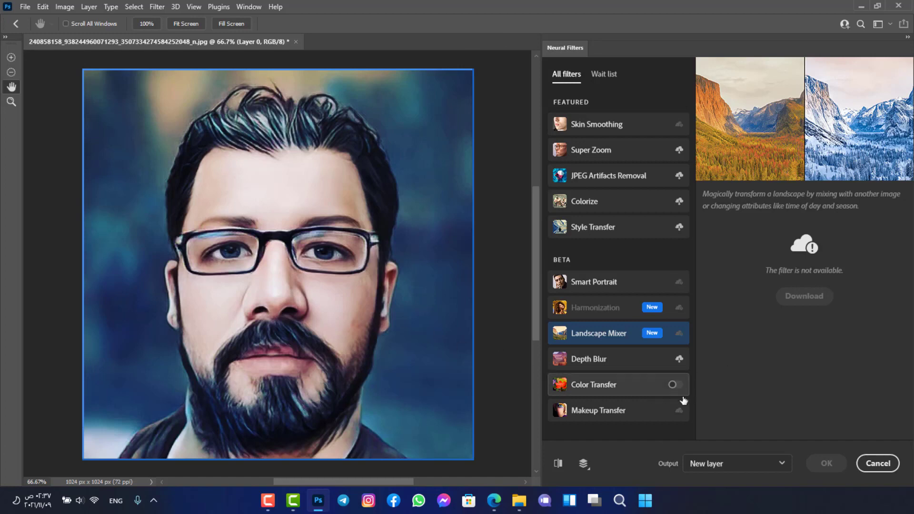
- Cancel Neural Filters without applying anything and close Photoshop
click(874, 466)
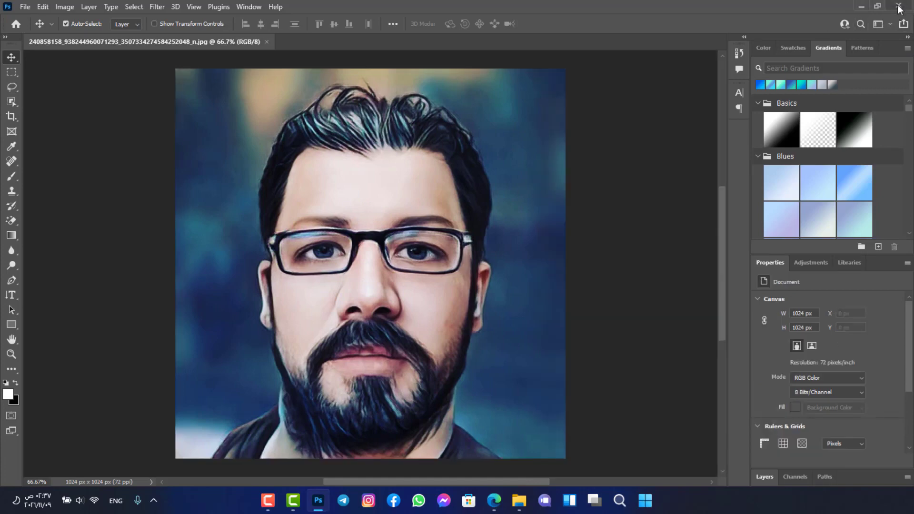
click(898, 7)
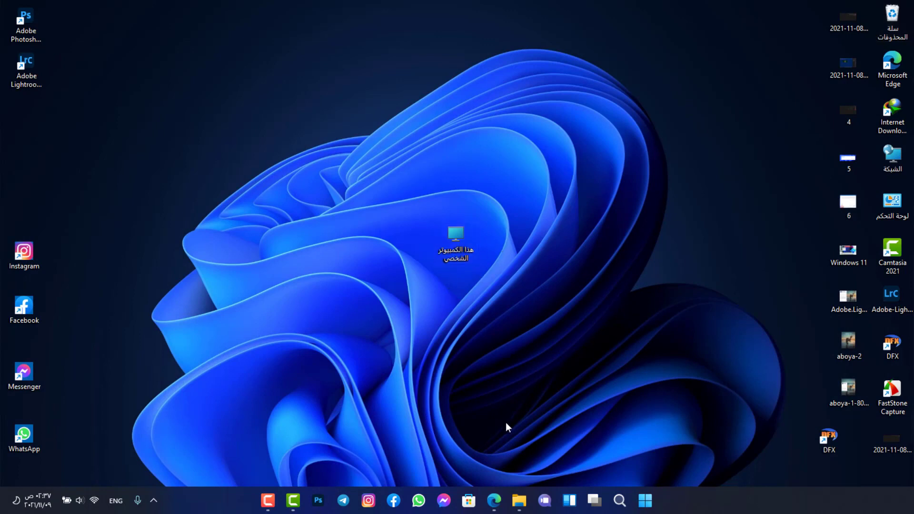
click(646, 501)
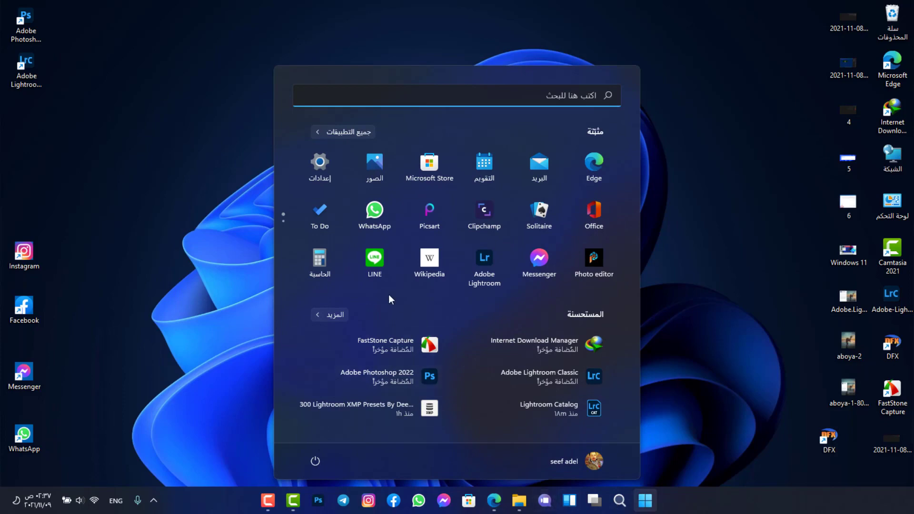
click(322, 171)
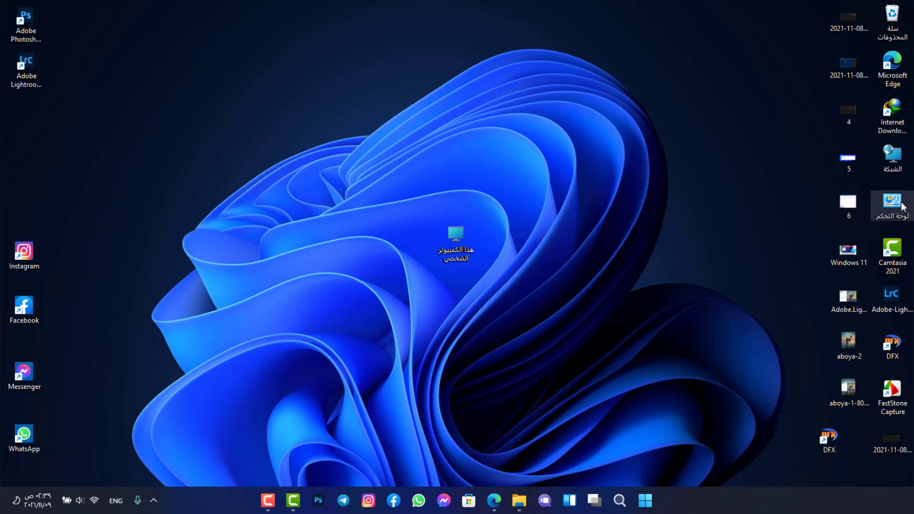
- Open the properties of This PC, look over the system's About page, and minimize the Settings window
right_click(456, 232)
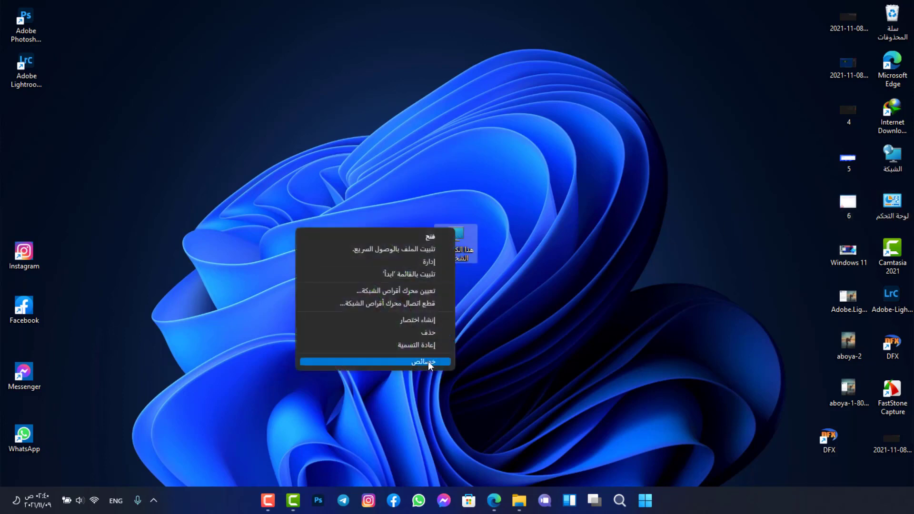
click(427, 363)
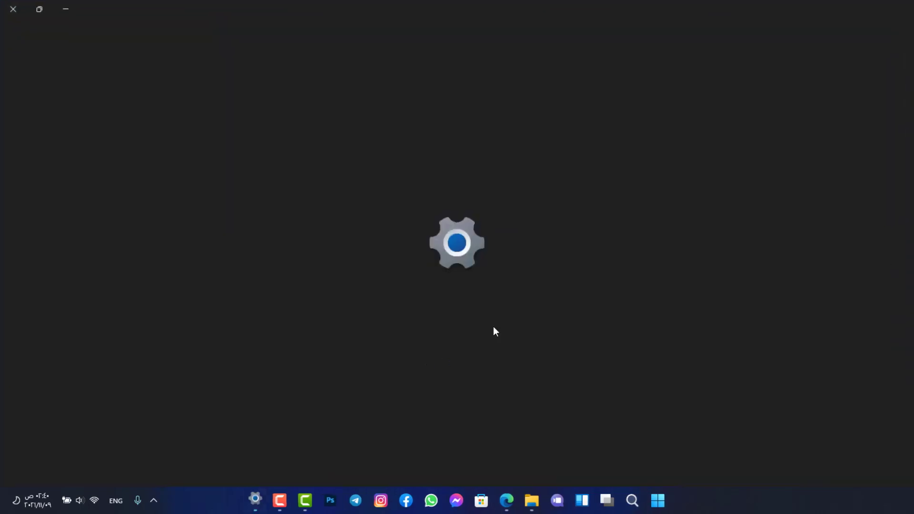
scroll(489, 173, down, 4)
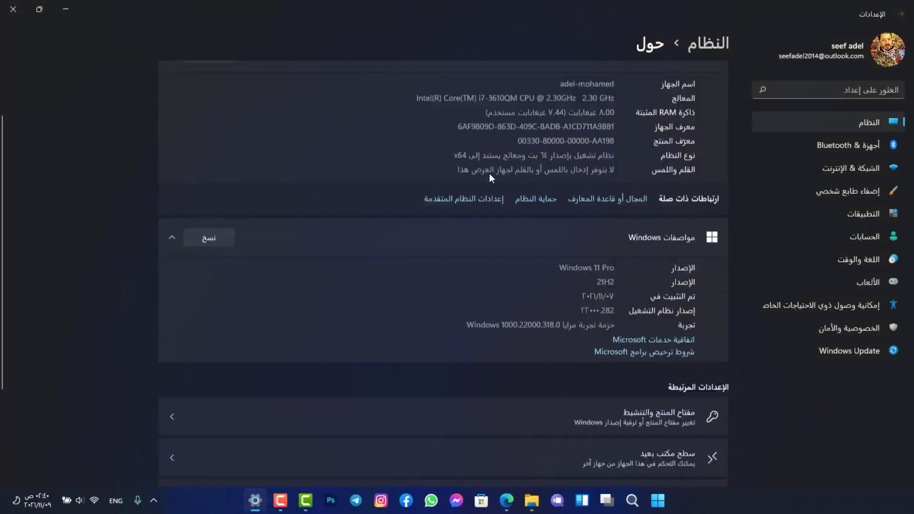
scroll(635, 228, up, 4)
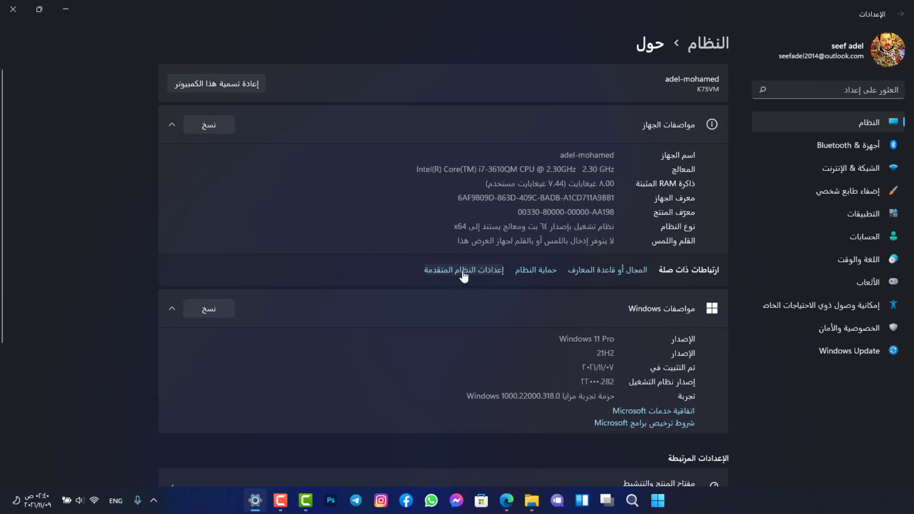
click(66, 10)
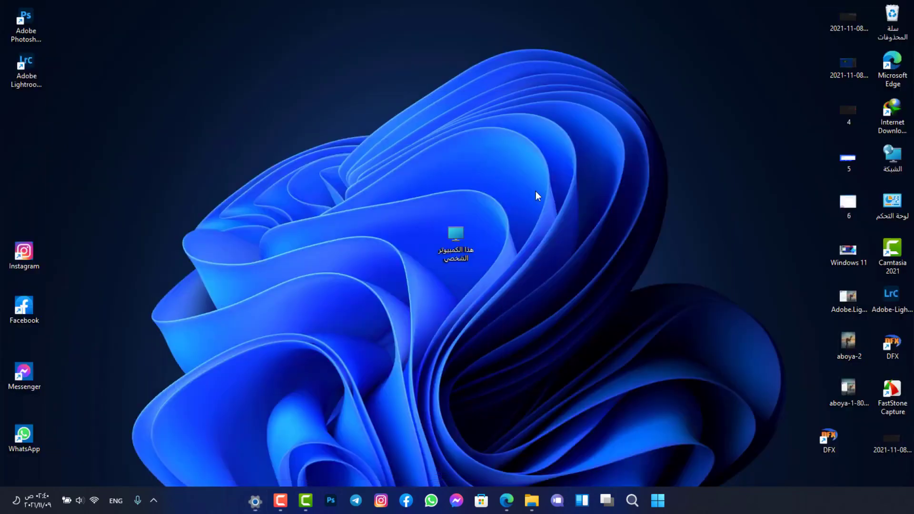
- Open Control Panel and go through System and Security to the System information page
double_click(889, 204)
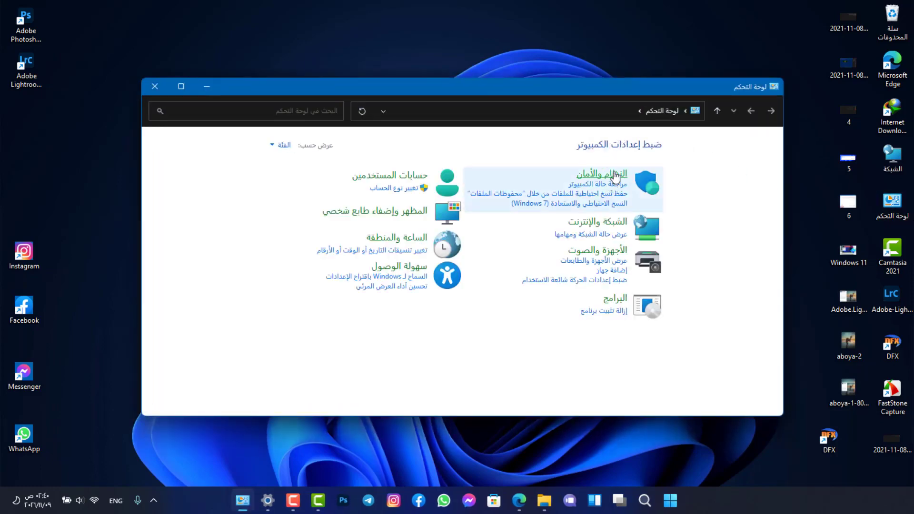
click(615, 175)
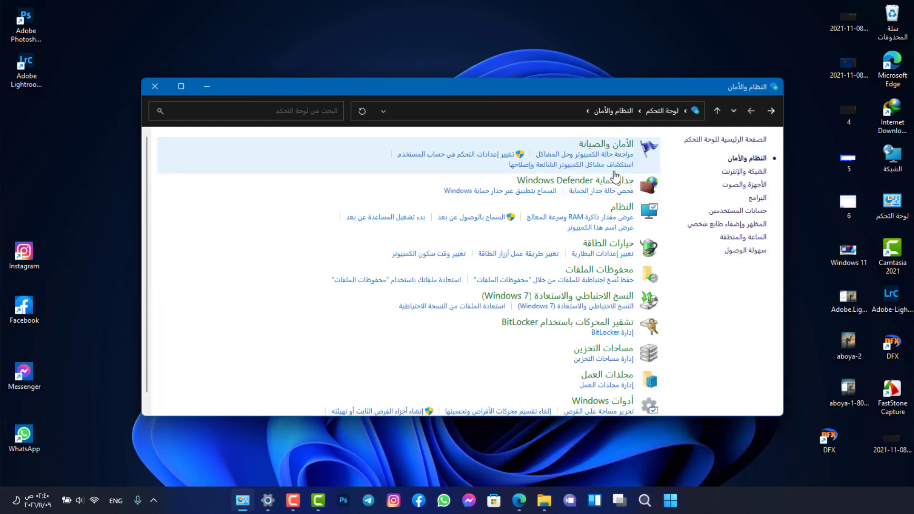
click(627, 210)
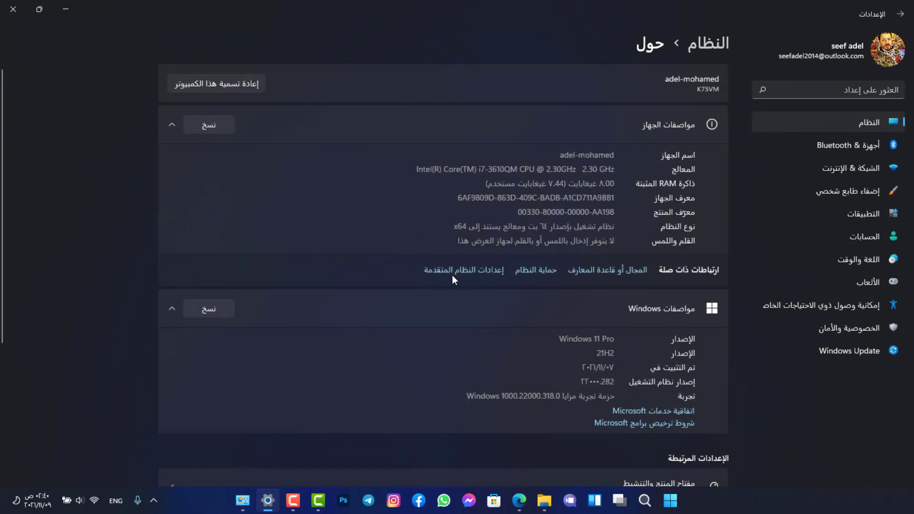
- Open the advanced system settings and bring up the Environment Variables dialog
click(464, 271)
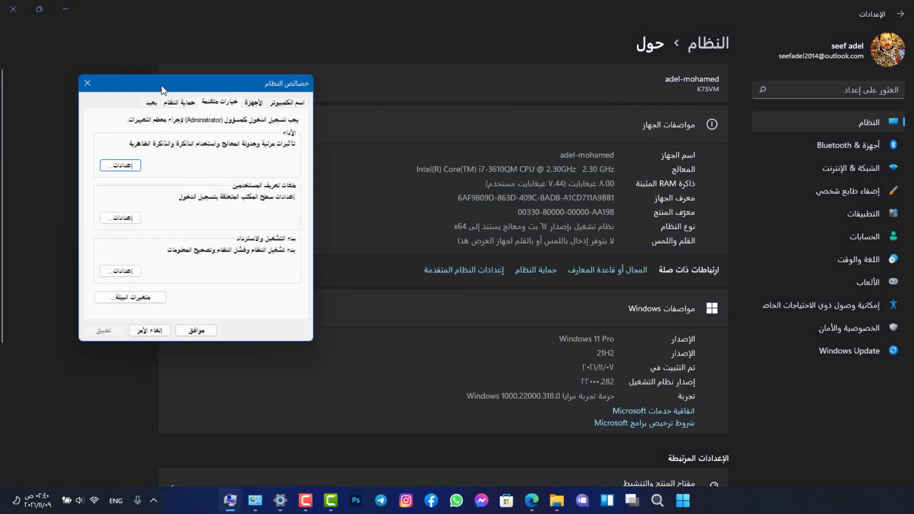
drag(162, 89, 378, 114)
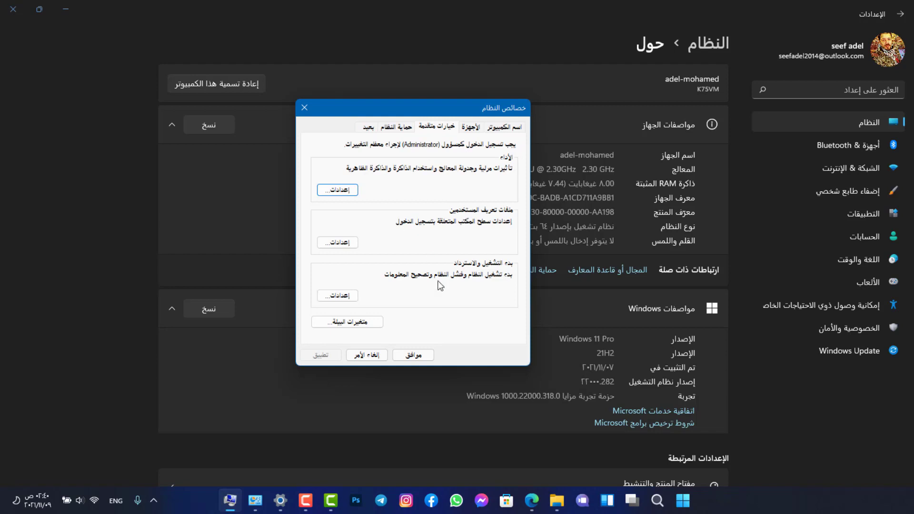
click(351, 323)
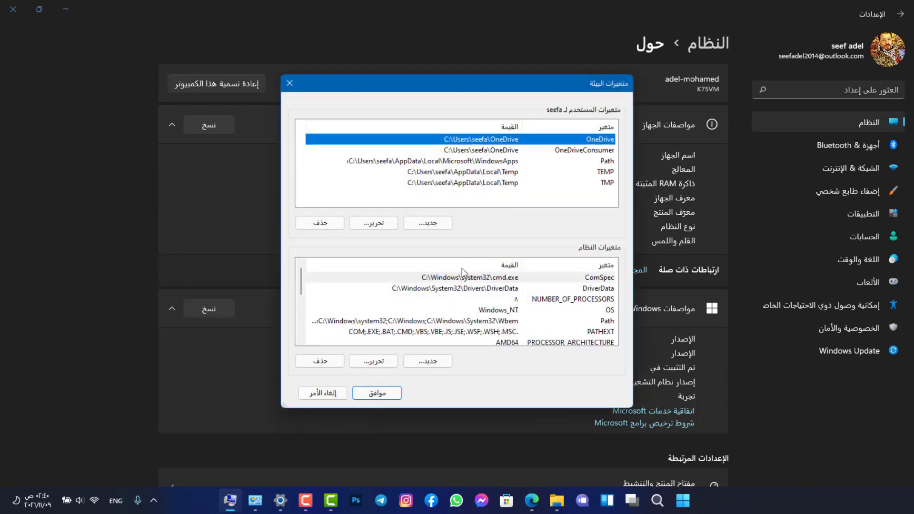
- Locate the TEMP and TMP entries among the system variables and highlight each in turn
scroll(490, 302, down, 2)
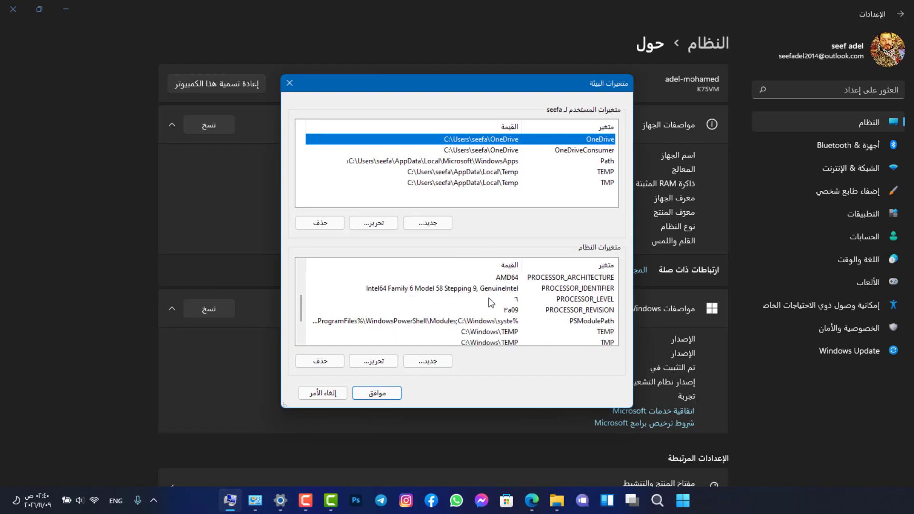
scroll(490, 302, down, 1)
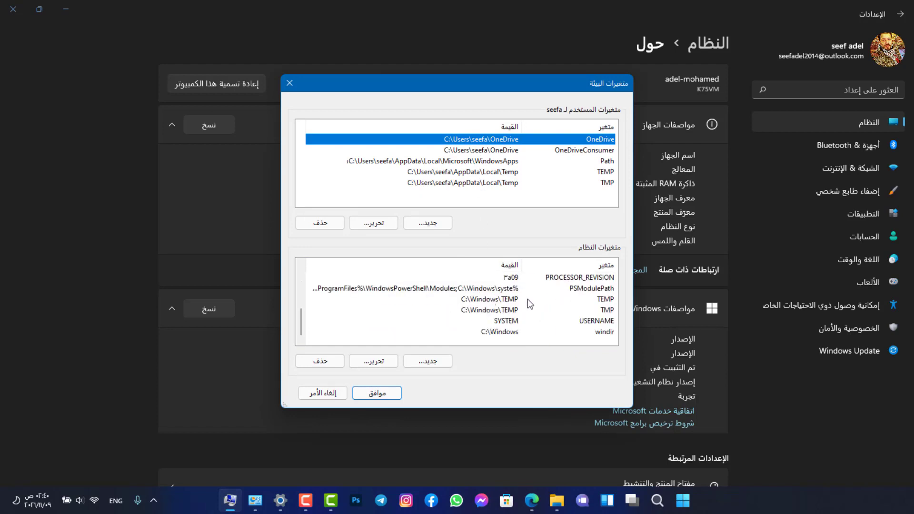
click(606, 299)
click(608, 309)
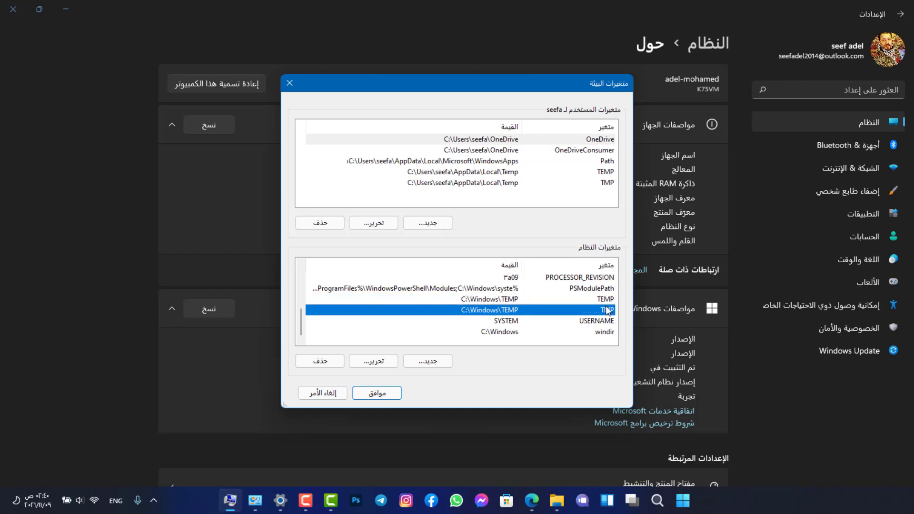
click(607, 299)
click(606, 310)
click(607, 299)
click(607, 310)
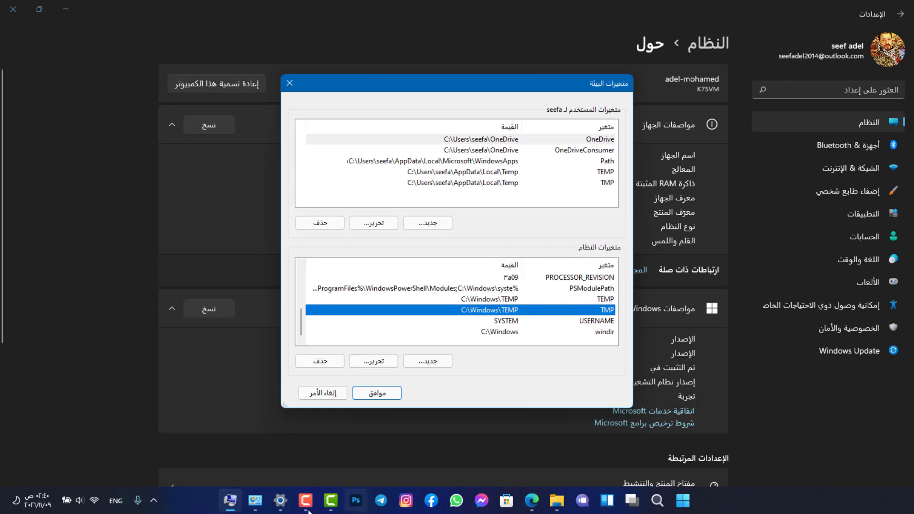
- Switch to the Develop Presets window in File Explorer and go to the root of the C: drive
click(562, 507)
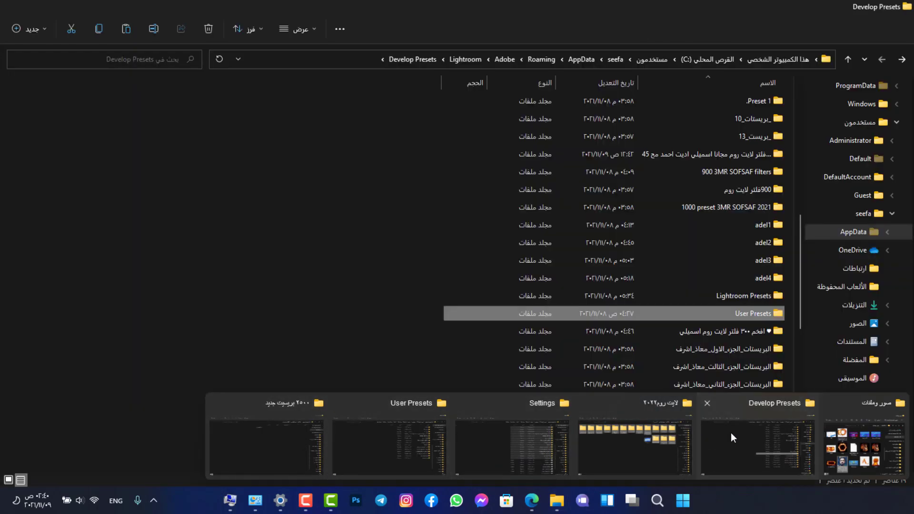
click(730, 432)
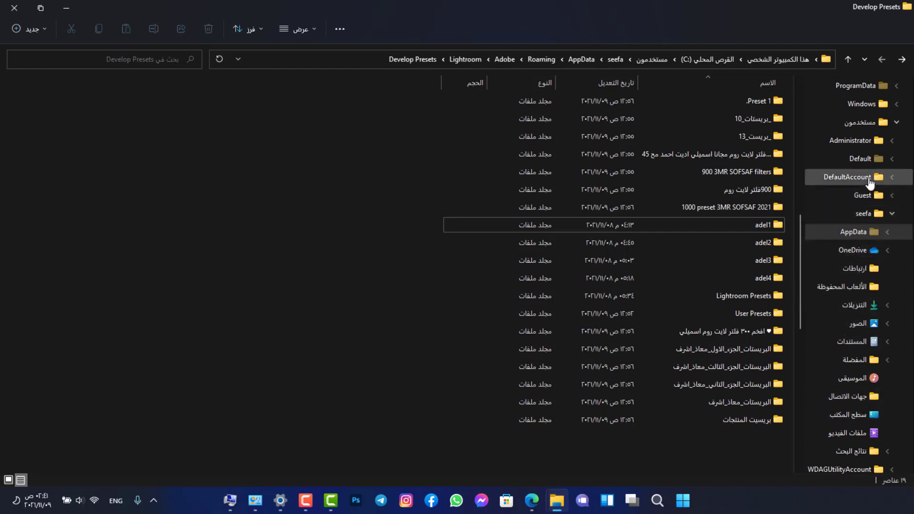
scroll(869, 181, up, 3)
scroll(869, 182, up, 1)
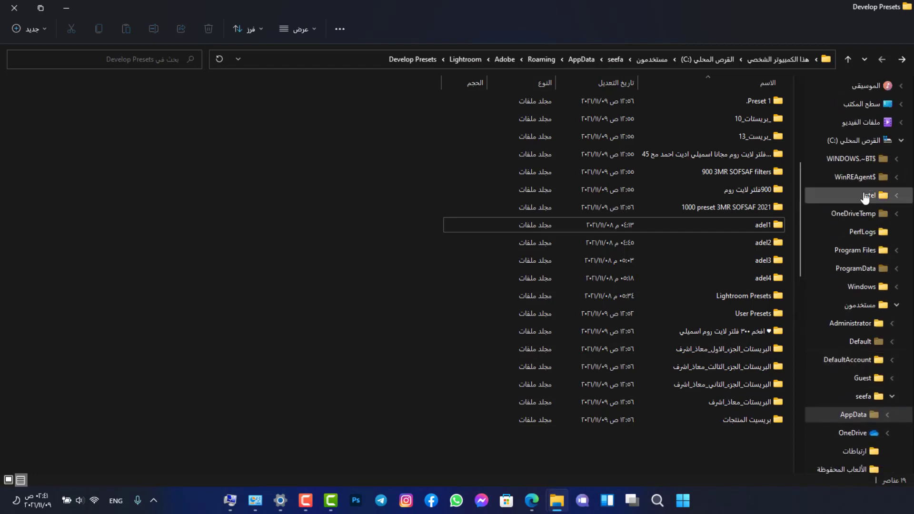
click(869, 142)
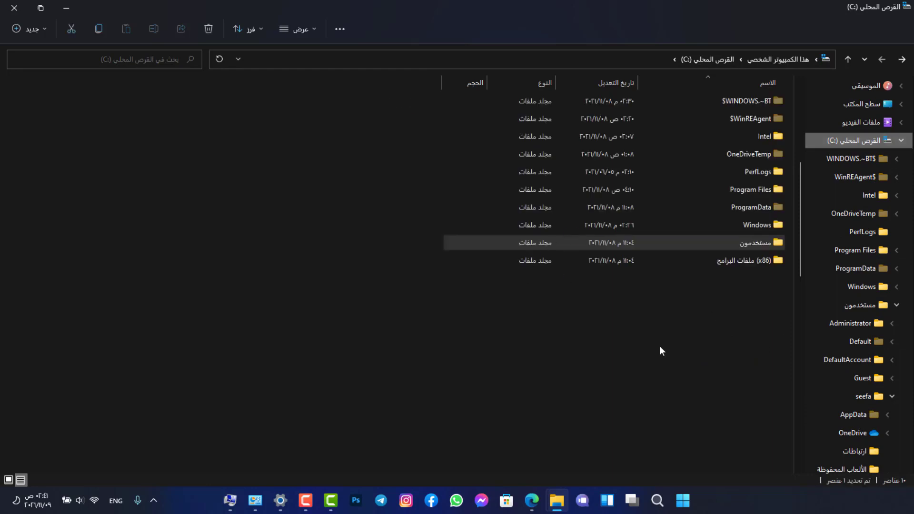
- Create a new folder in the root of the C: drive
right_click(574, 369)
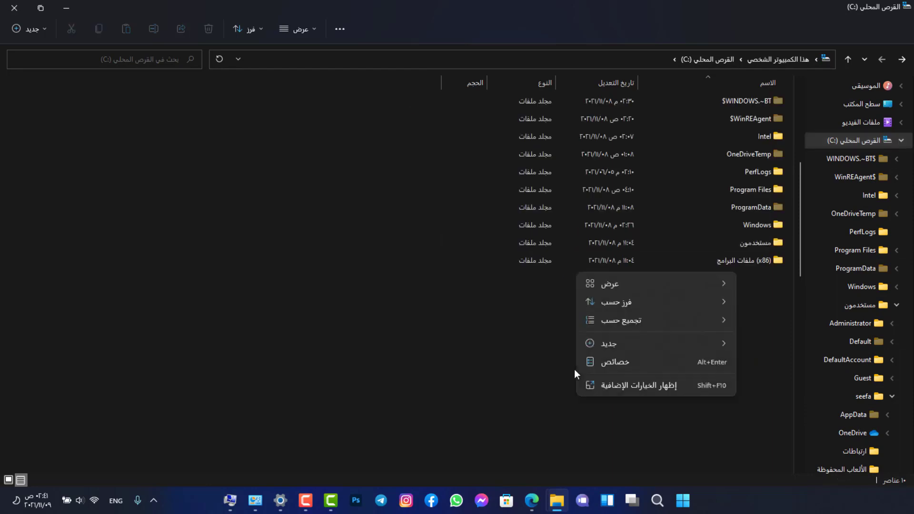
mouse_move(612, 346)
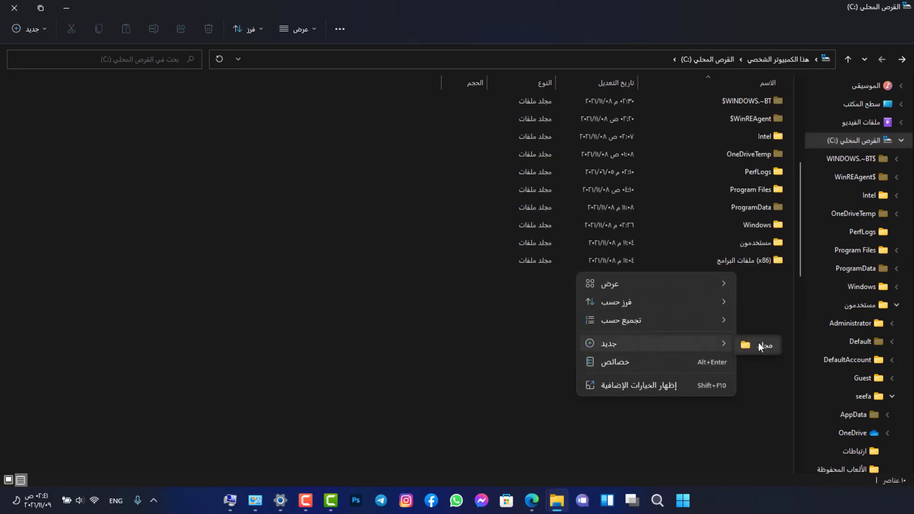
click(758, 342)
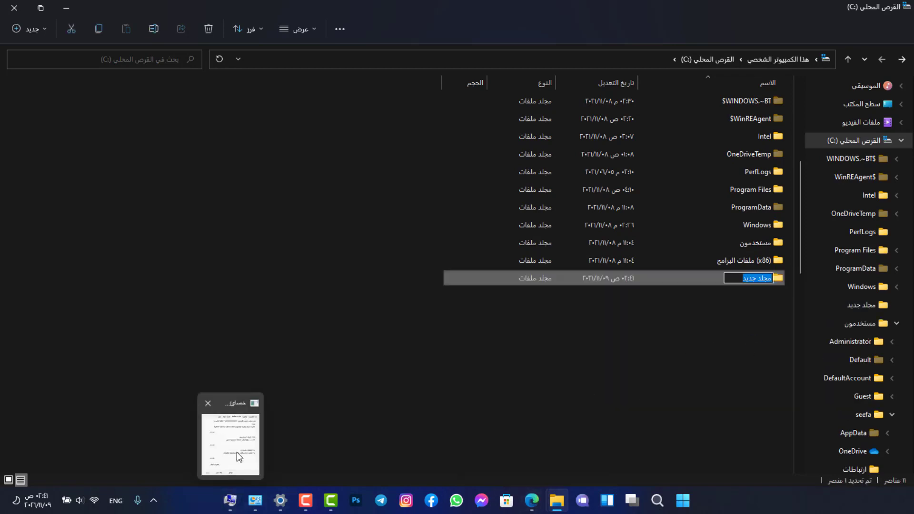
- Name the new folder in the root of the C: drive TEMP, matching the system variable's name
mouse_move(238, 451)
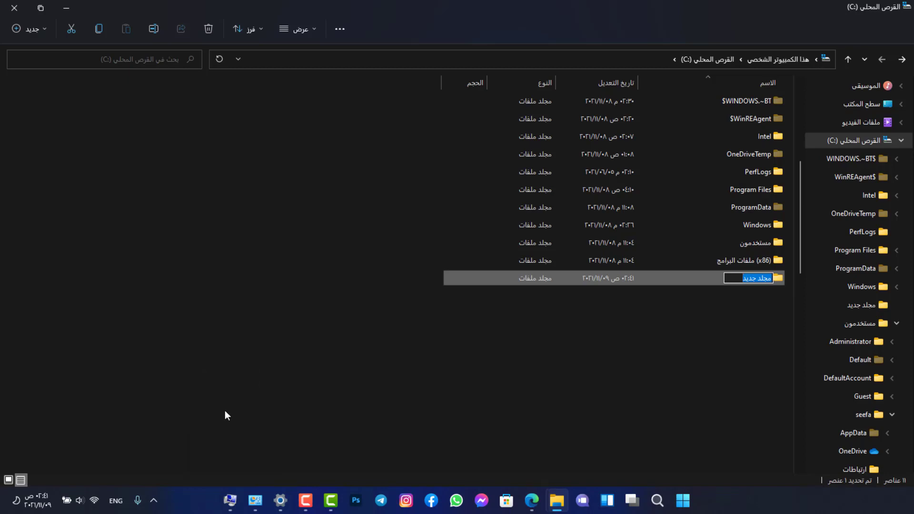
click(235, 501)
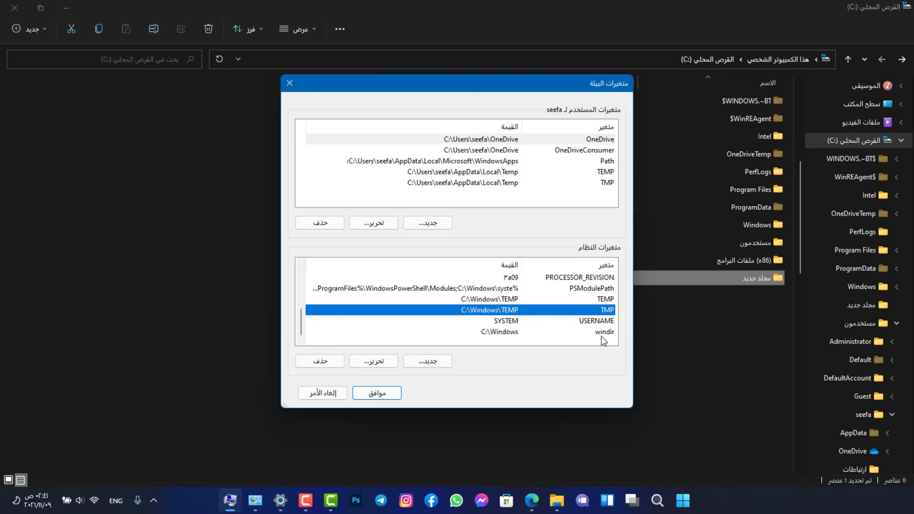
click(751, 277)
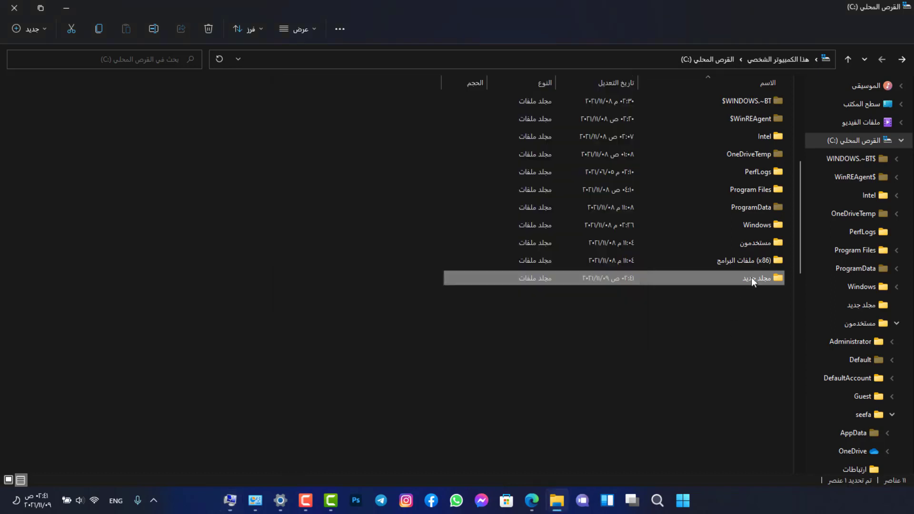
click(751, 277)
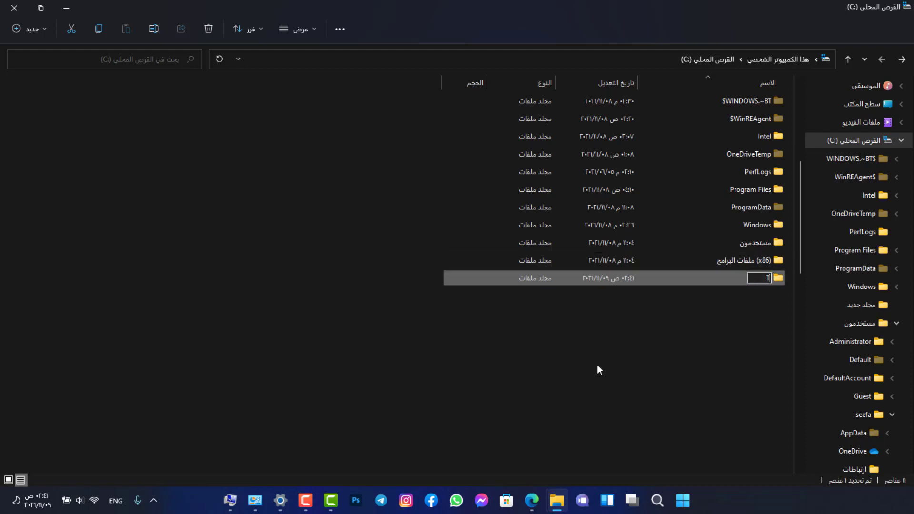
mouse_move(230, 500)
mouse_move(243, 452)
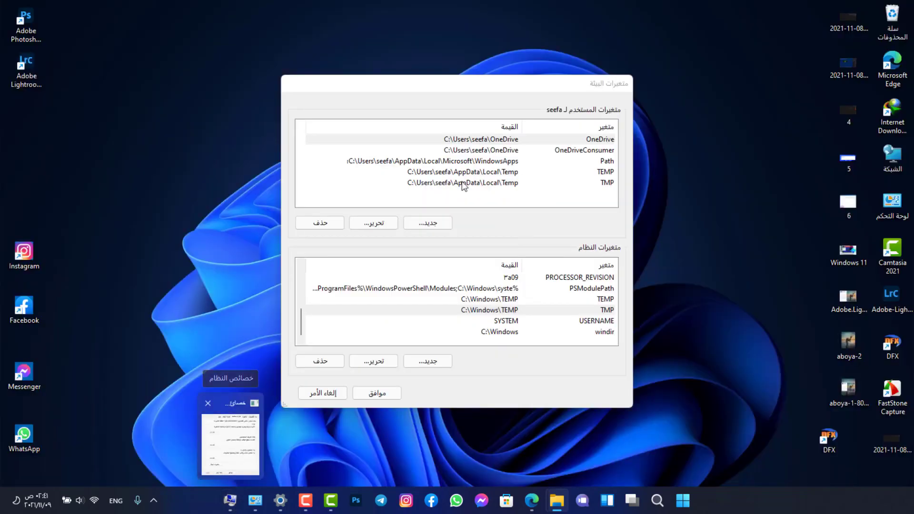
text(E)
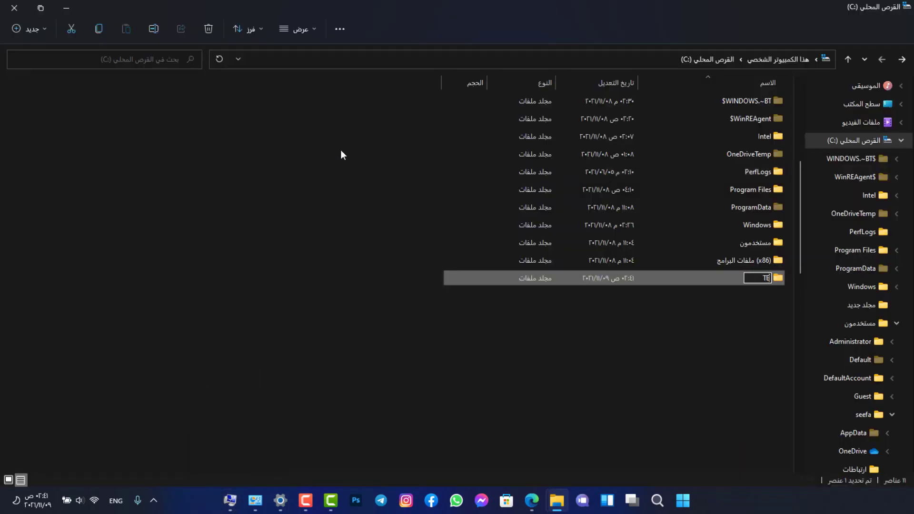
text(MP)
key(Return)
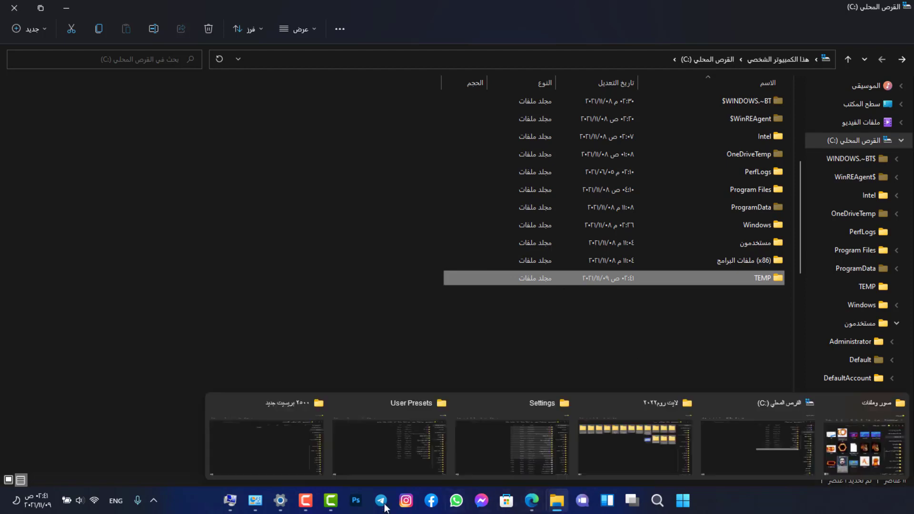
- Edit the TEMP system variable by browsing to the TEMP folder on the C: drive, setting its value to C:\TEMP
click(230, 500)
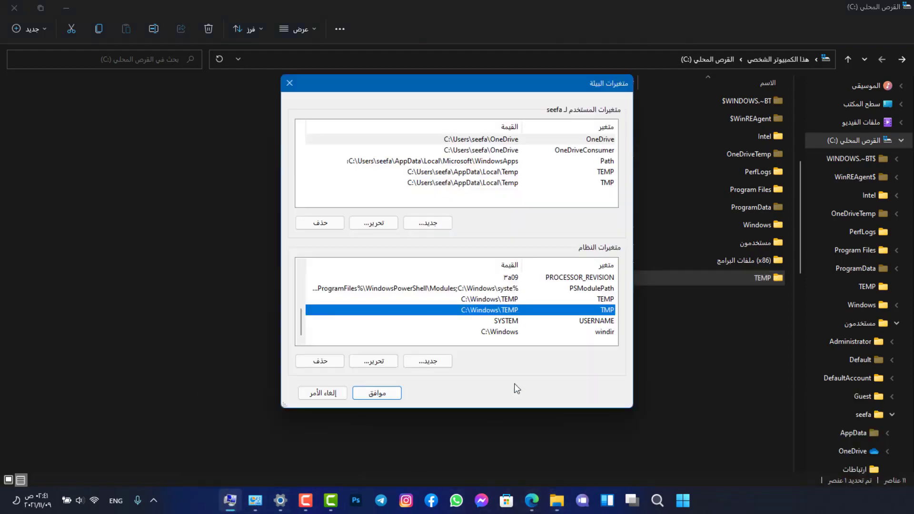
click(527, 299)
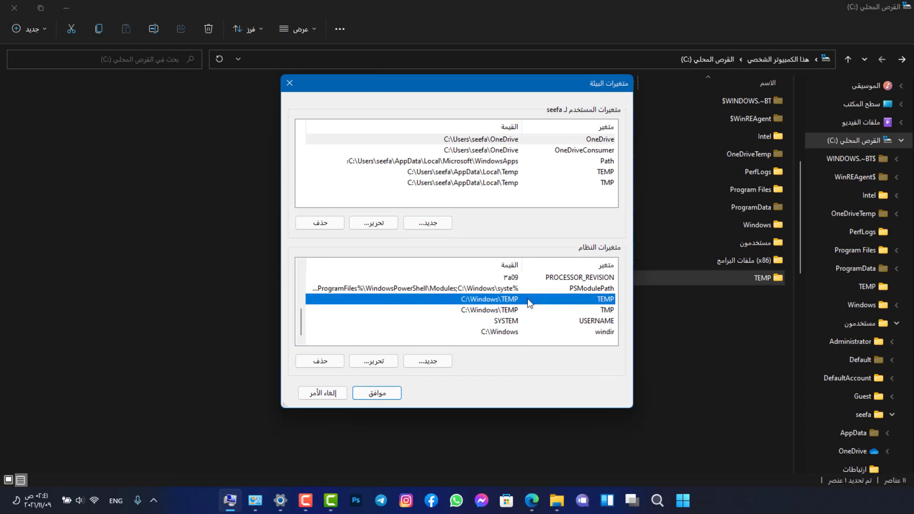
double_click(508, 299)
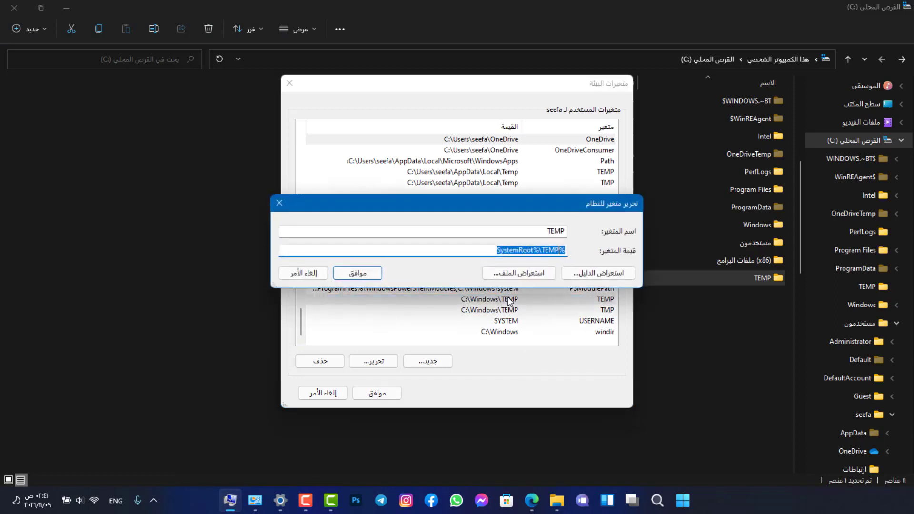
click(603, 276)
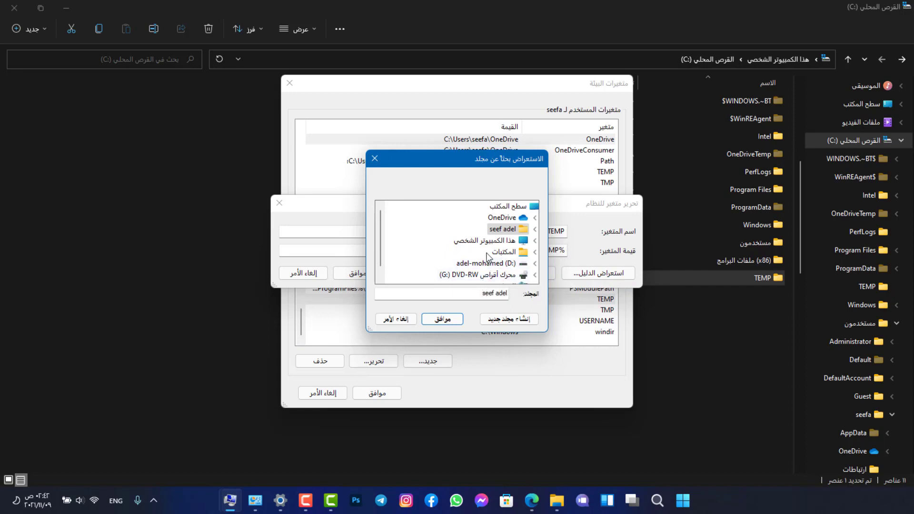
scroll(490, 265, down, 1)
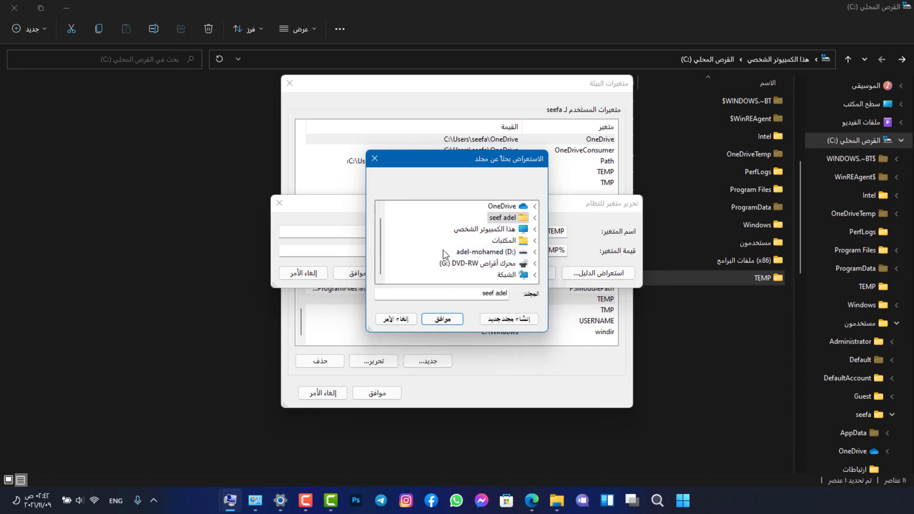
scroll(445, 254, up, 1)
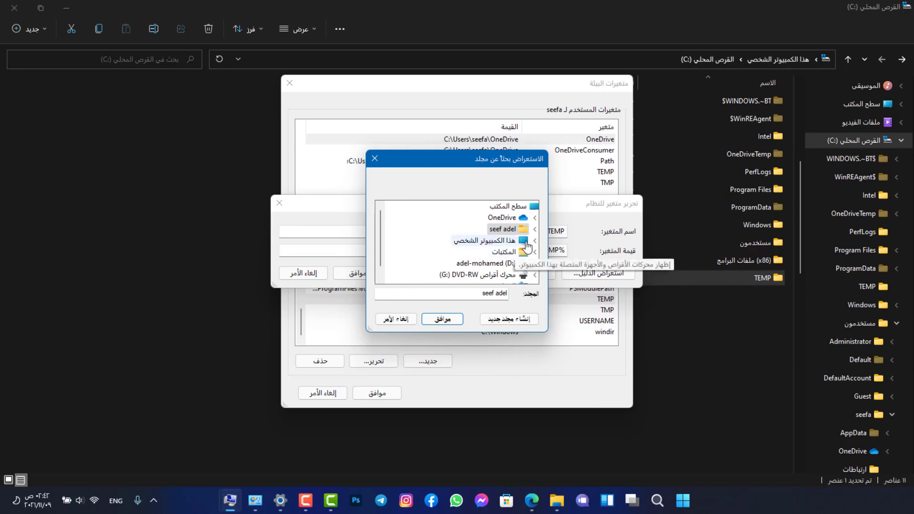
click(535, 240)
scroll(494, 246, up, 1)
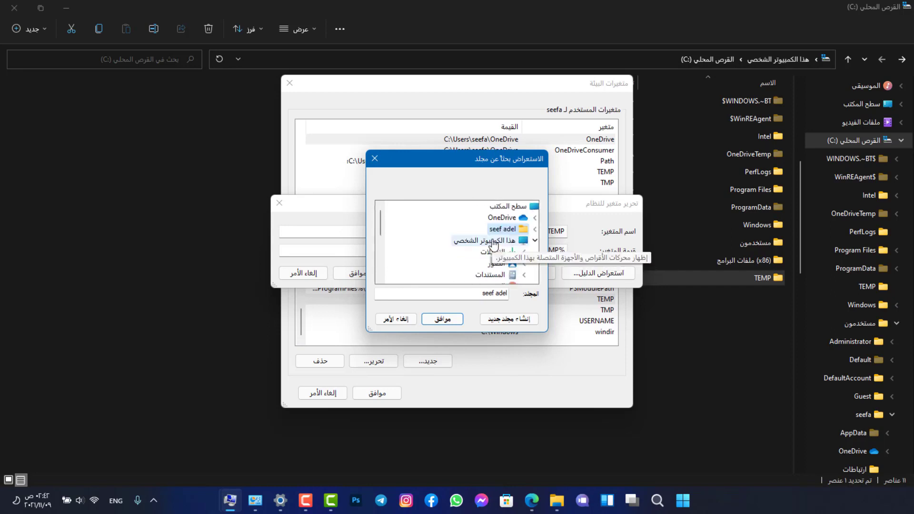
scroll(476, 248, down, 2)
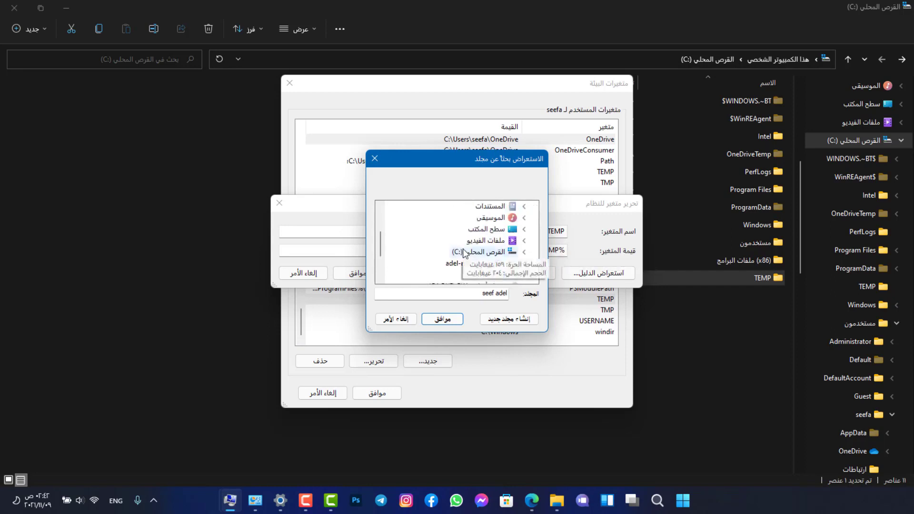
double_click(466, 252)
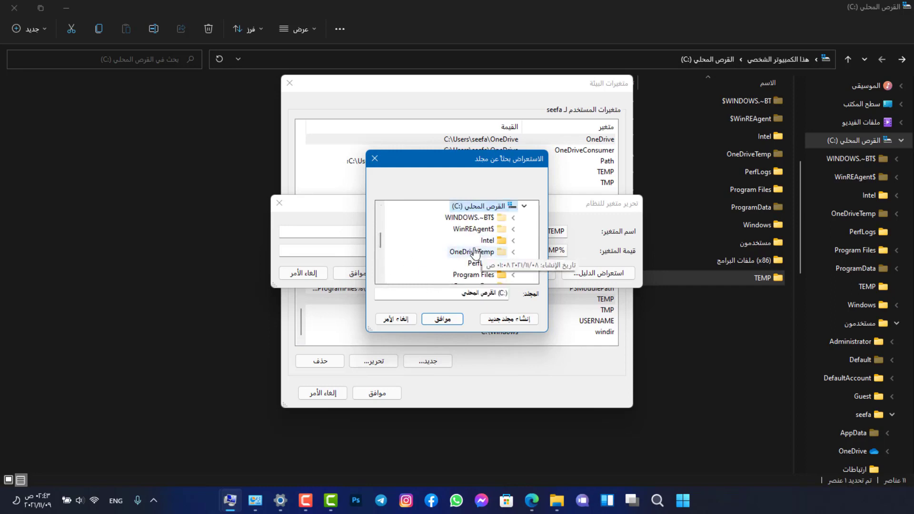
scroll(469, 252, down, 1)
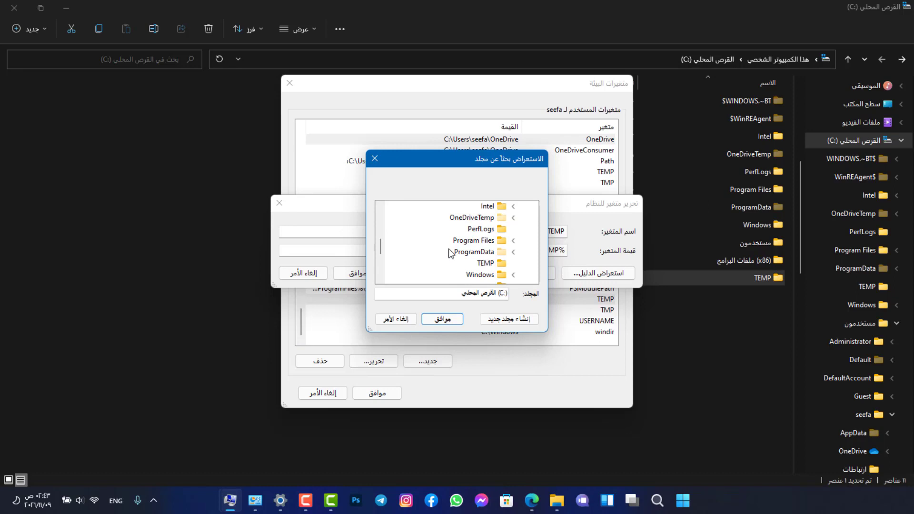
click(485, 264)
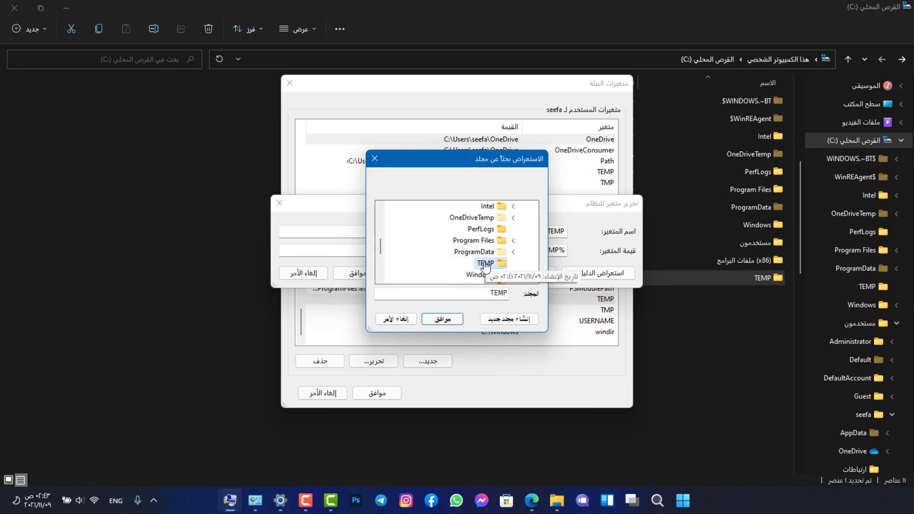
click(455, 321)
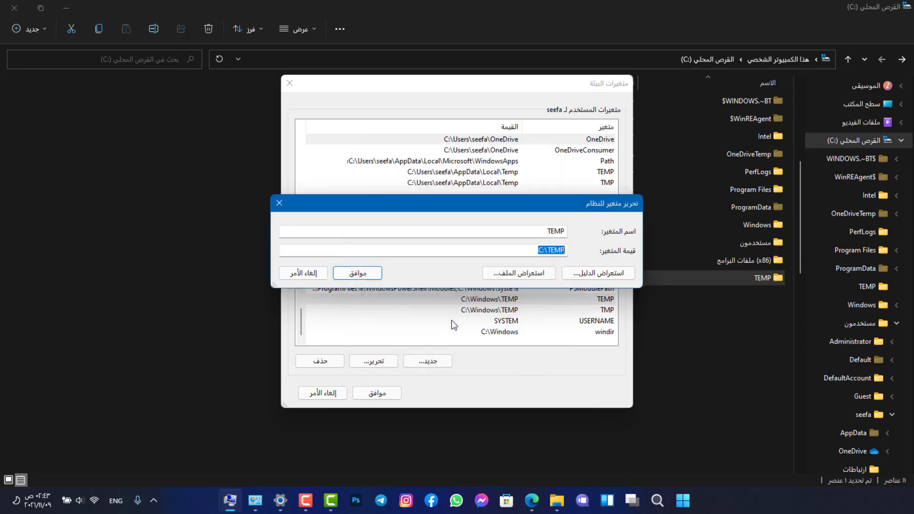
click(359, 273)
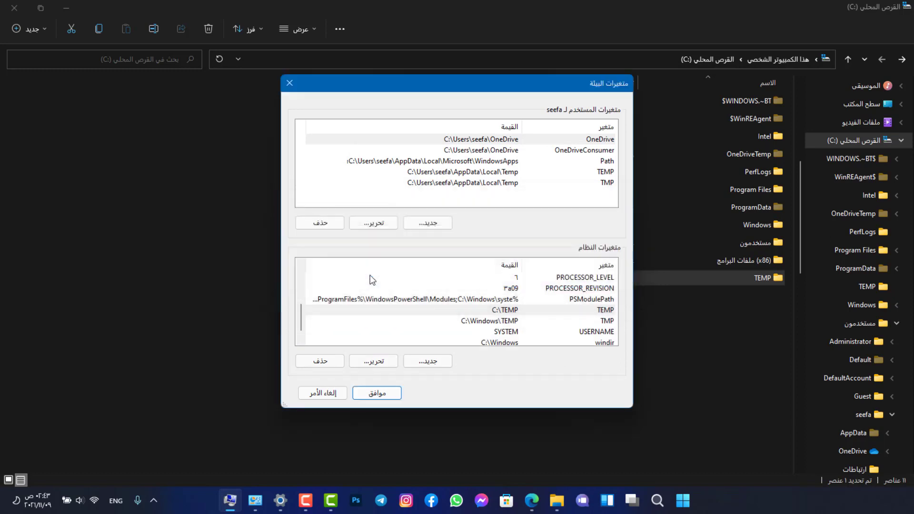
- Set the TMP system variable to the same C:\TEMP folder and accept the changes in Environment Variables and System Properties
click(509, 322)
double_click(546, 326)
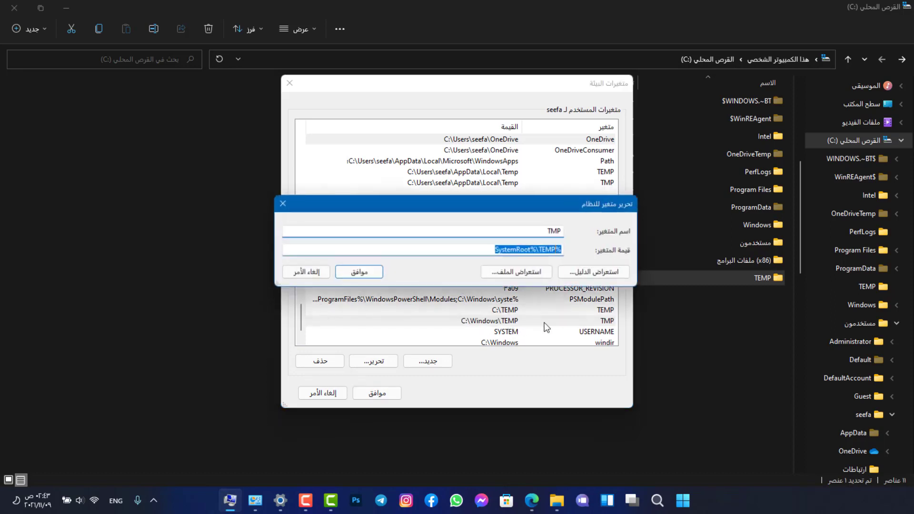
click(588, 275)
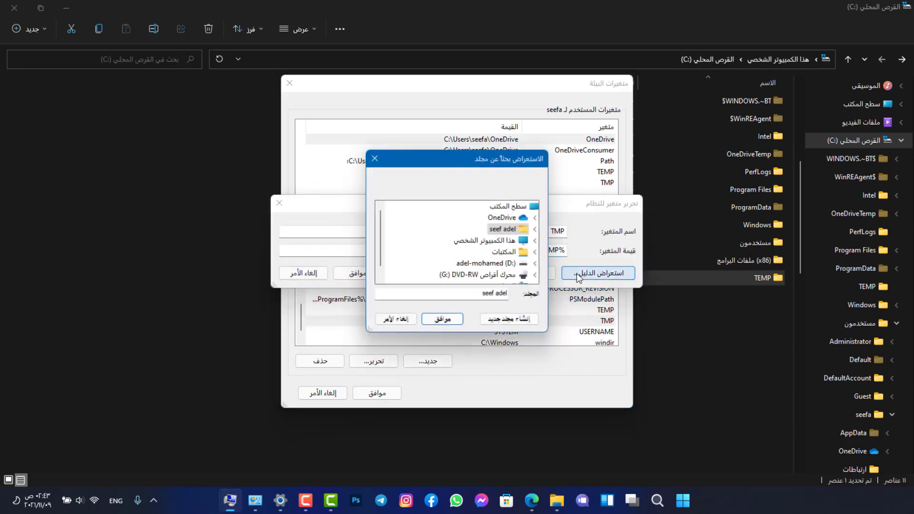
scroll(452, 252, down, 1)
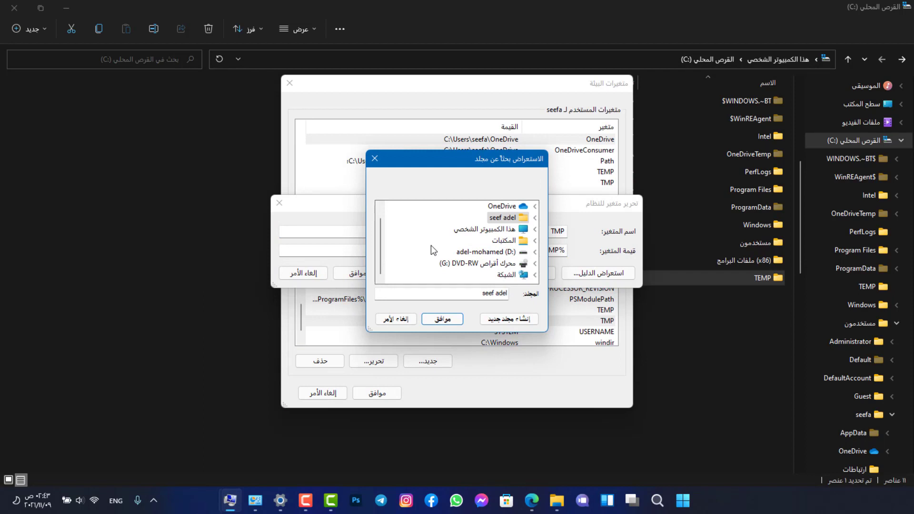
scroll(459, 260, up, 1)
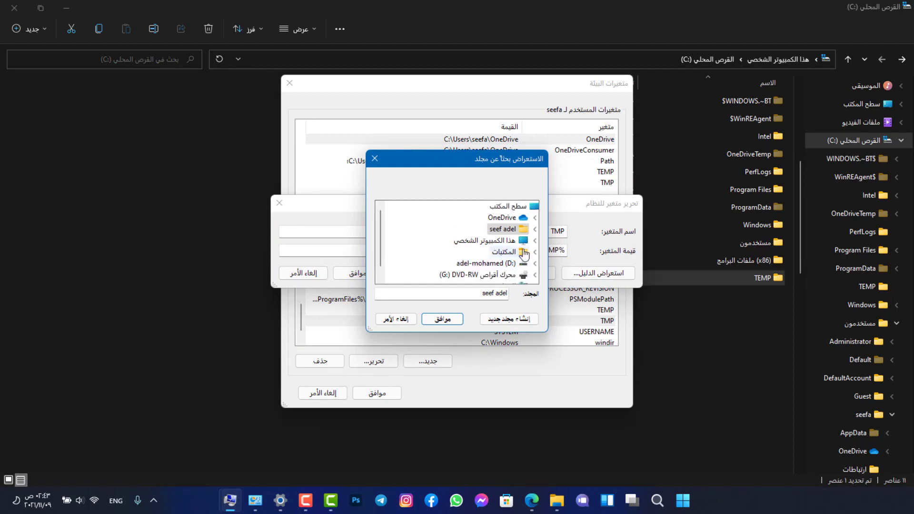
click(534, 240)
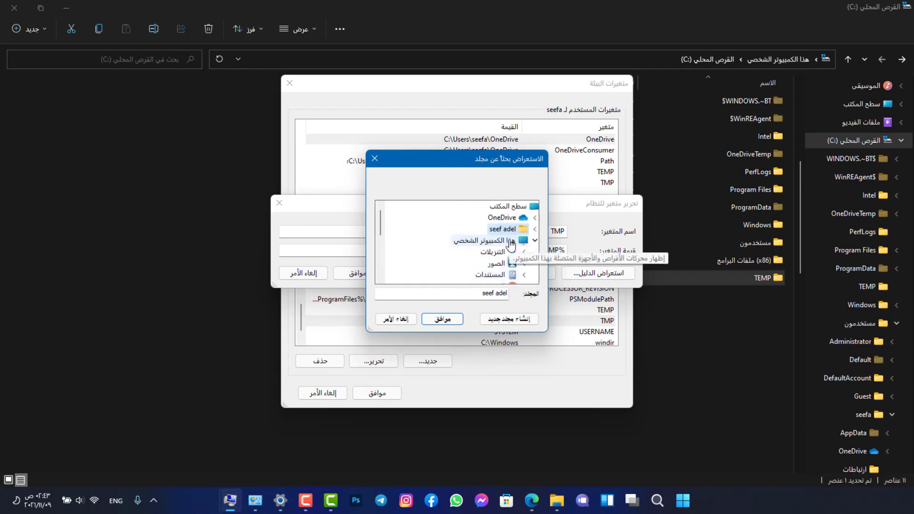
scroll(510, 244, down, 2)
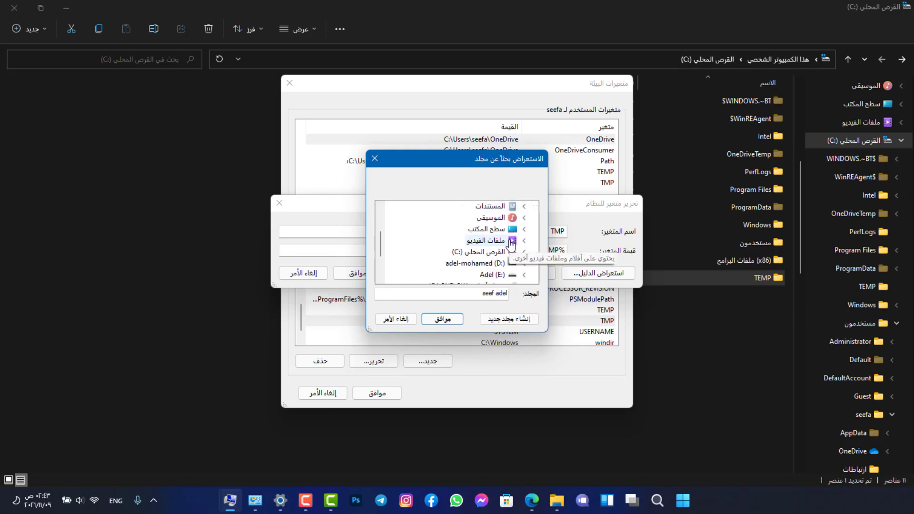
click(486, 252)
scroll(492, 245, down, 1)
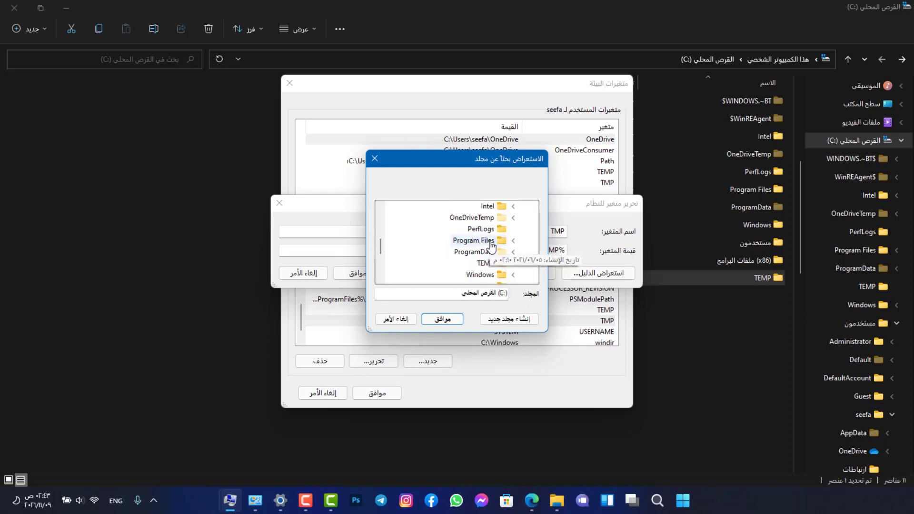
click(485, 263)
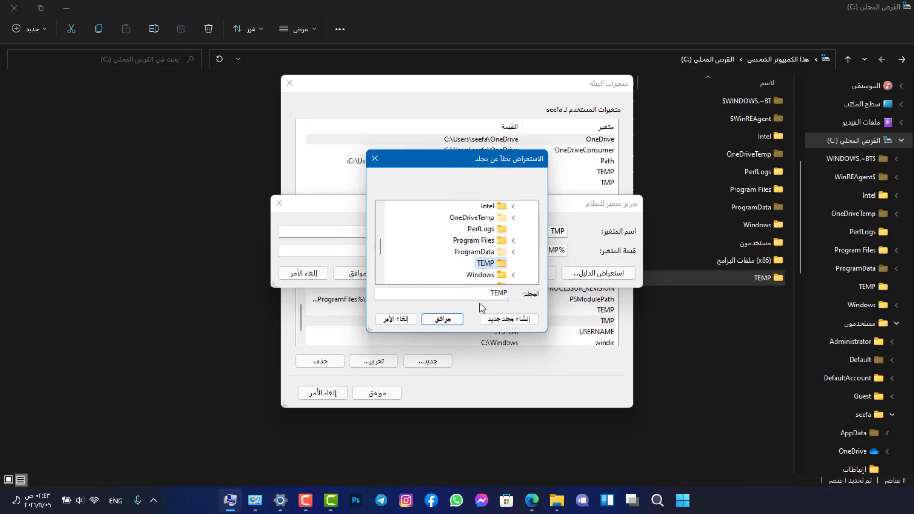
click(442, 318)
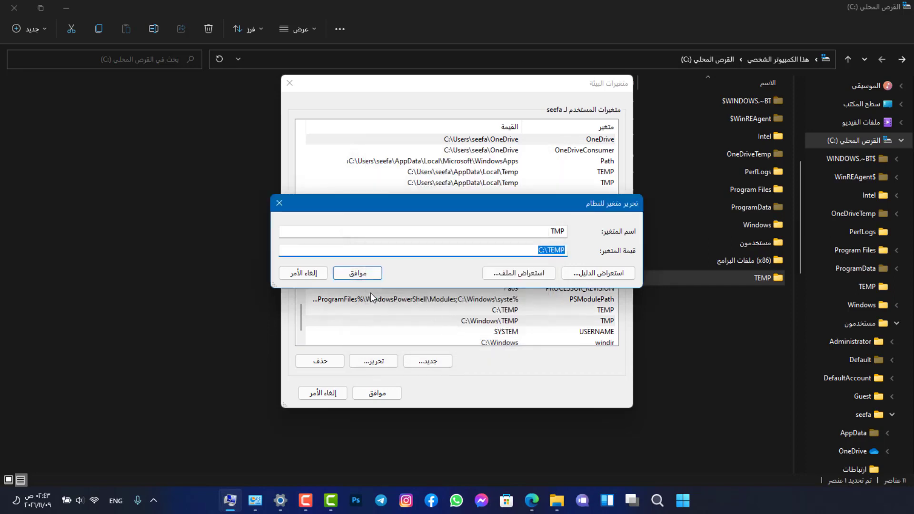
click(370, 273)
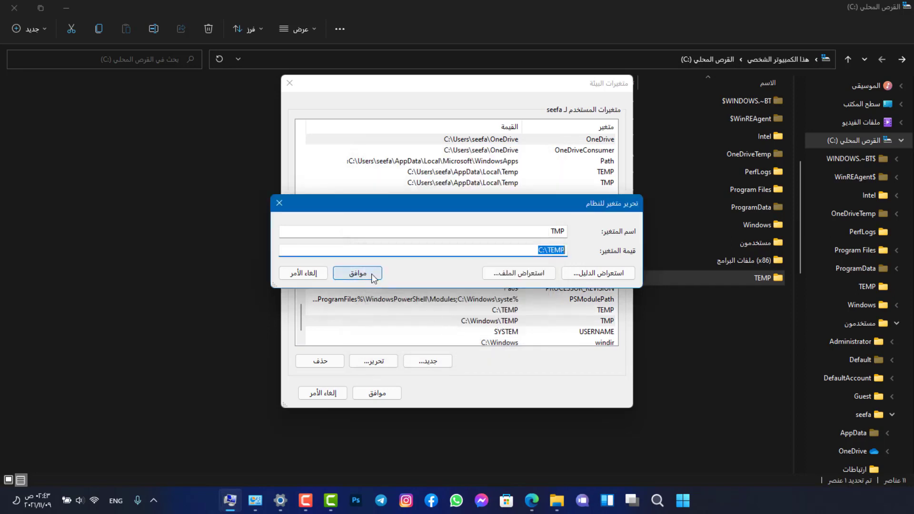
click(384, 395)
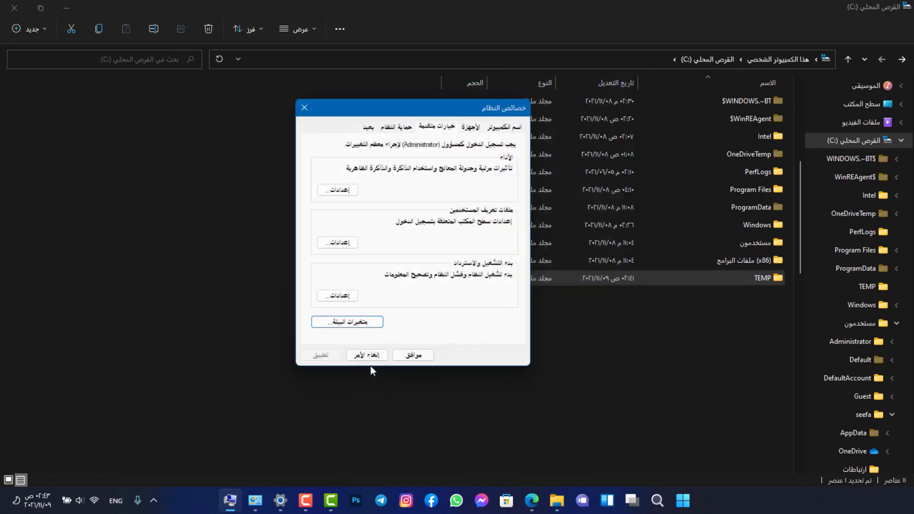
click(402, 356)
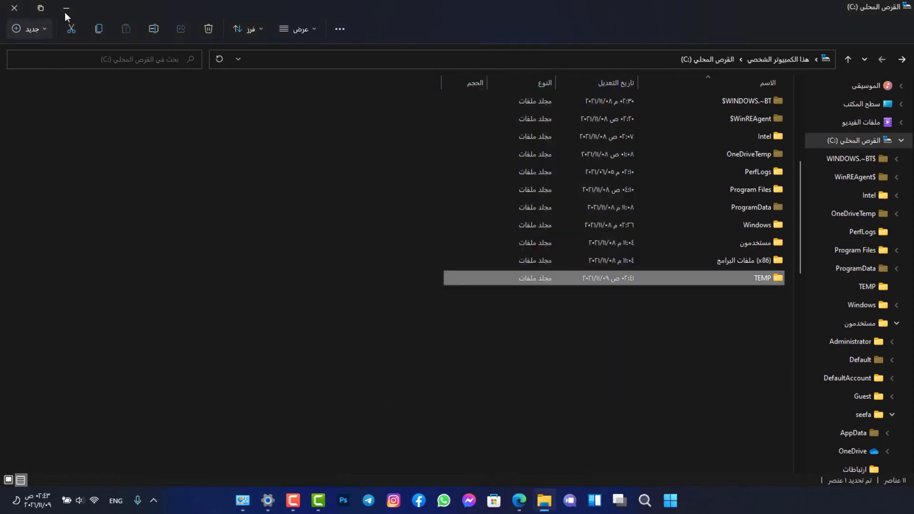
- Minimize File Explorer and Settings, close Control Panel, and launch Adobe Photoshop from the desktop
click(70, 10)
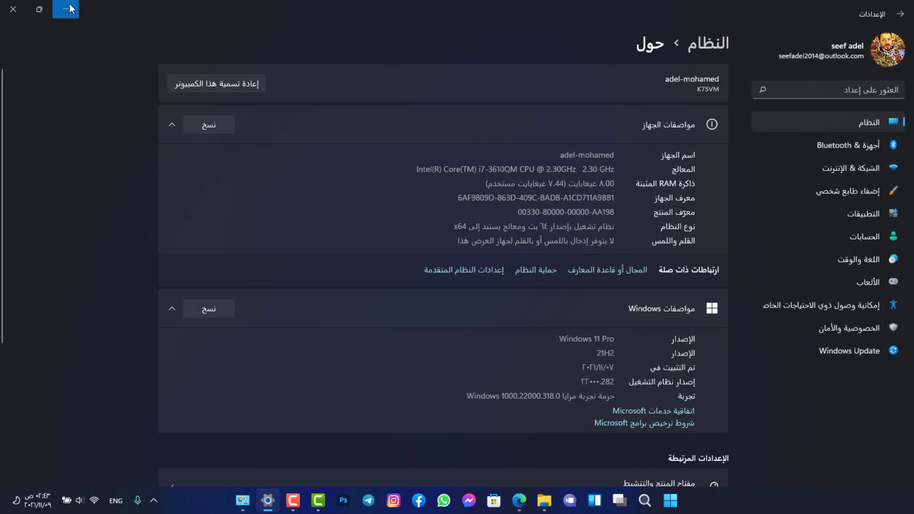
click(68, 9)
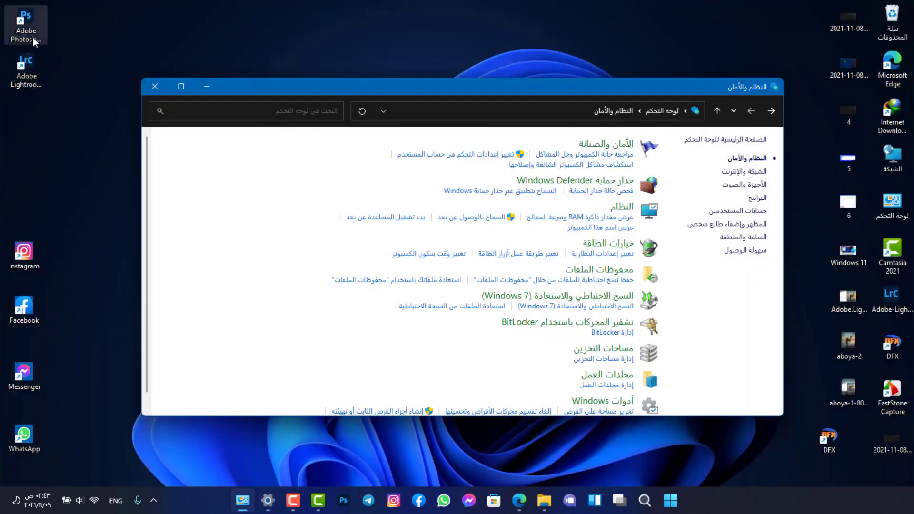
click(155, 86)
double_click(33, 24)
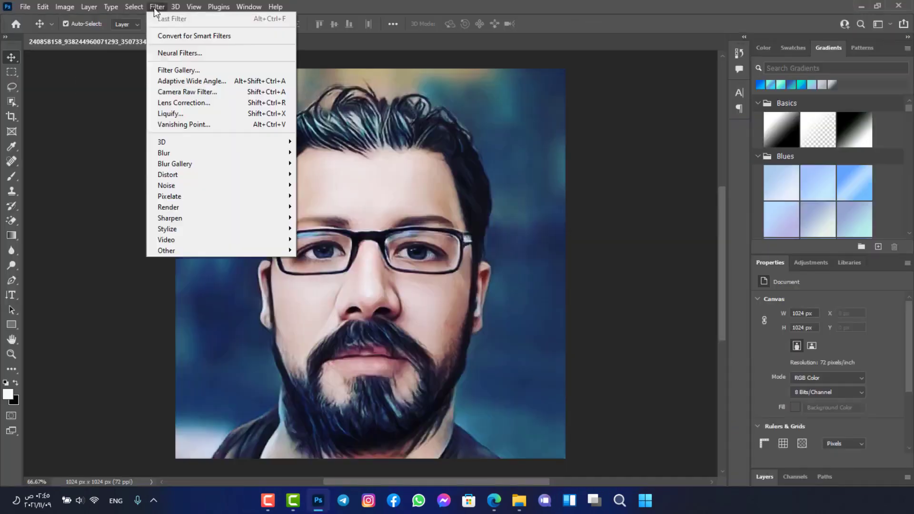
- Open Neural Filters for the portrait and download the Smart Portrait and Harmonization filters
click(192, 53)
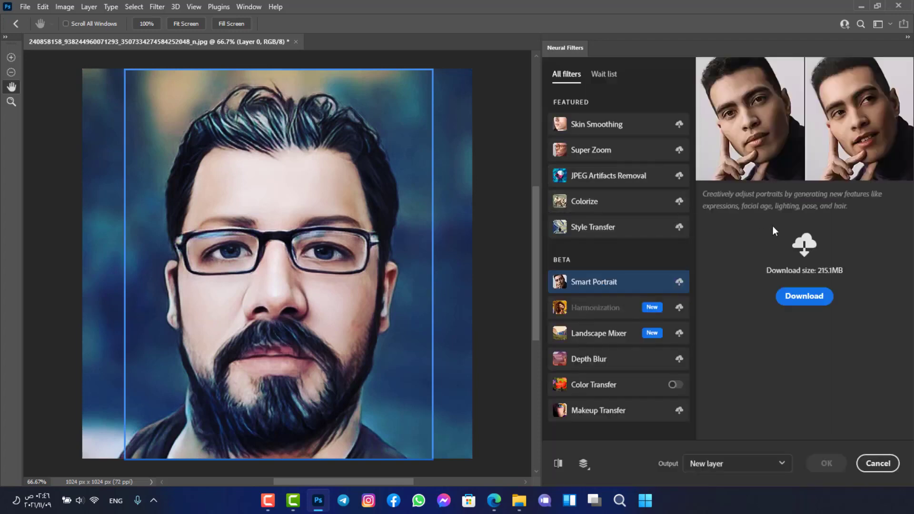
click(807, 299)
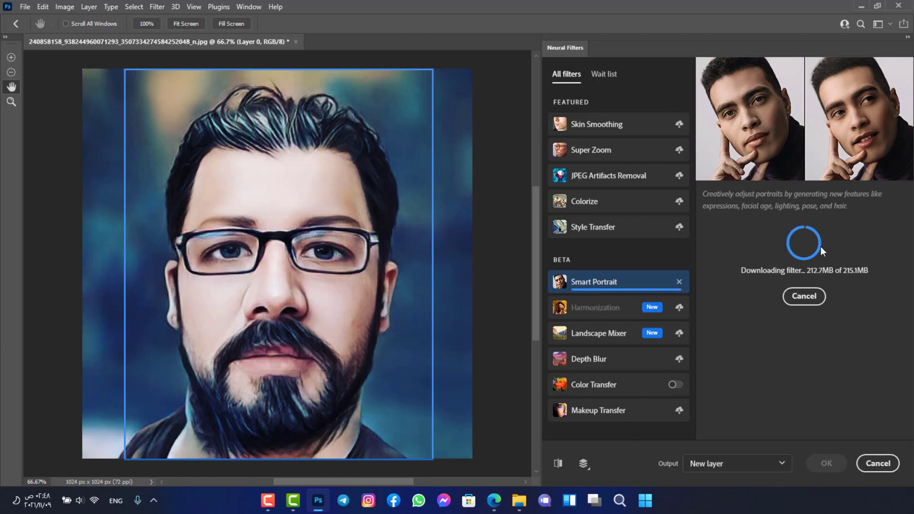
click(669, 307)
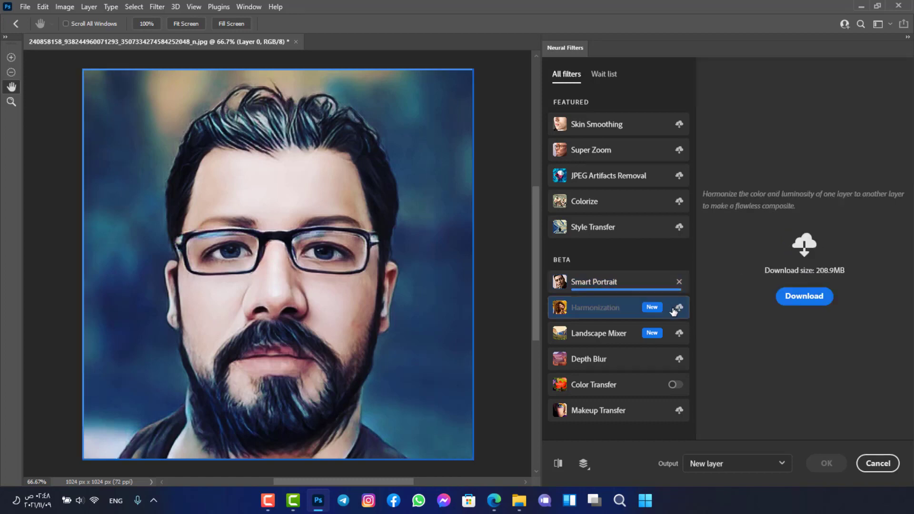
click(803, 297)
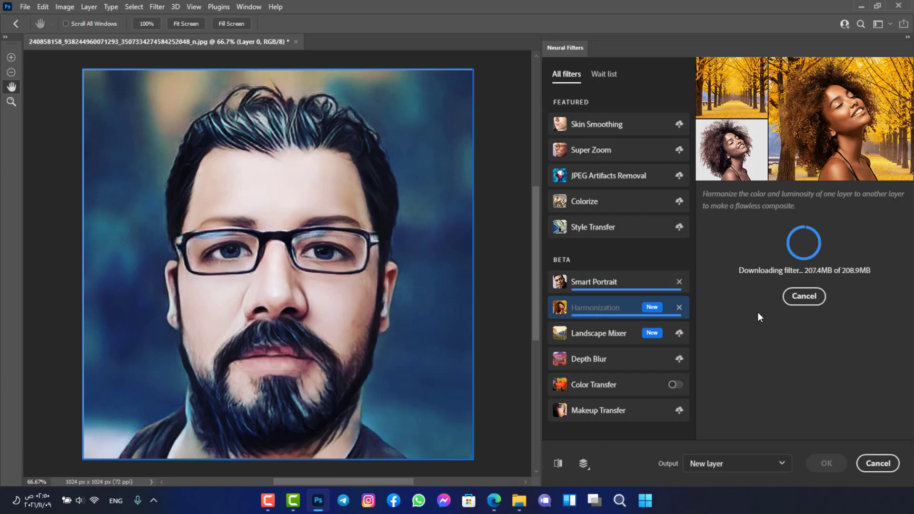
click(268, 496)
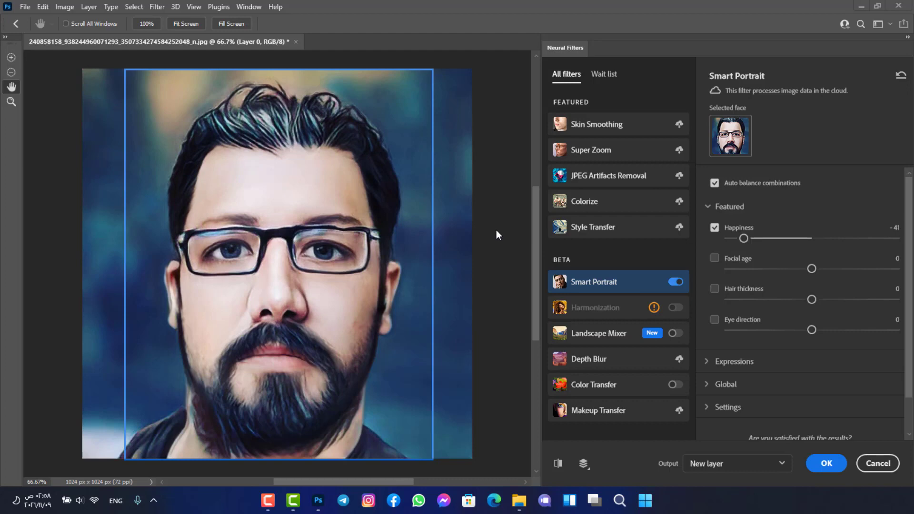
- Compare the original portrait with the Smart Portrait Happiness result by repeatedly switching the before/after preview
click(558, 464)
click(558, 464)
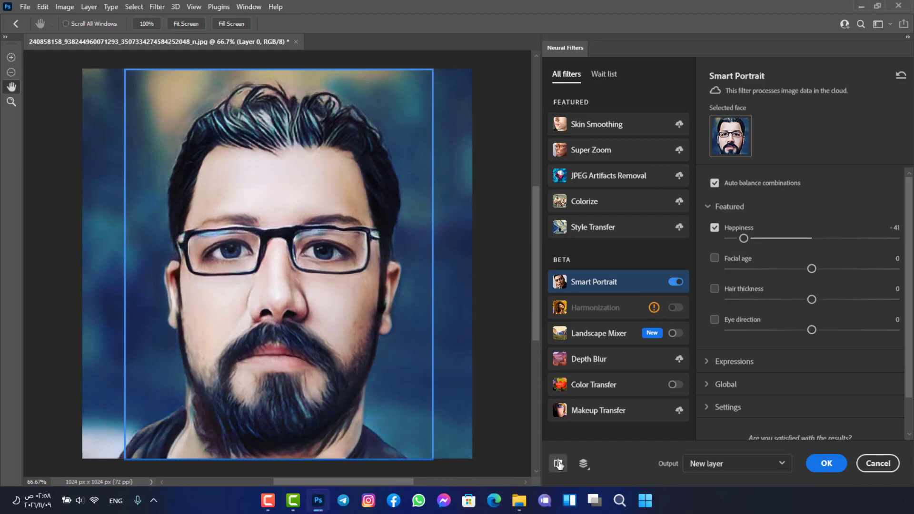
click(559, 464)
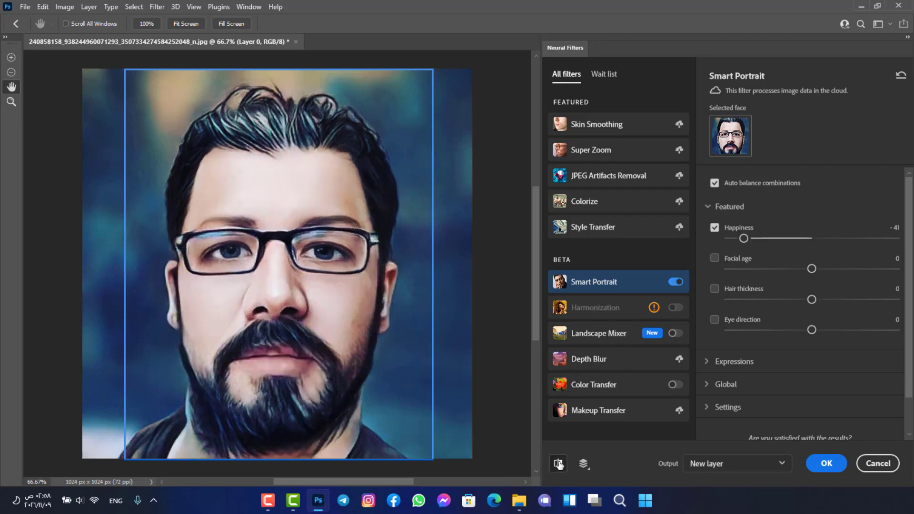
click(558, 464)
click(558, 464)
click(559, 464)
click(558, 464)
click(558, 463)
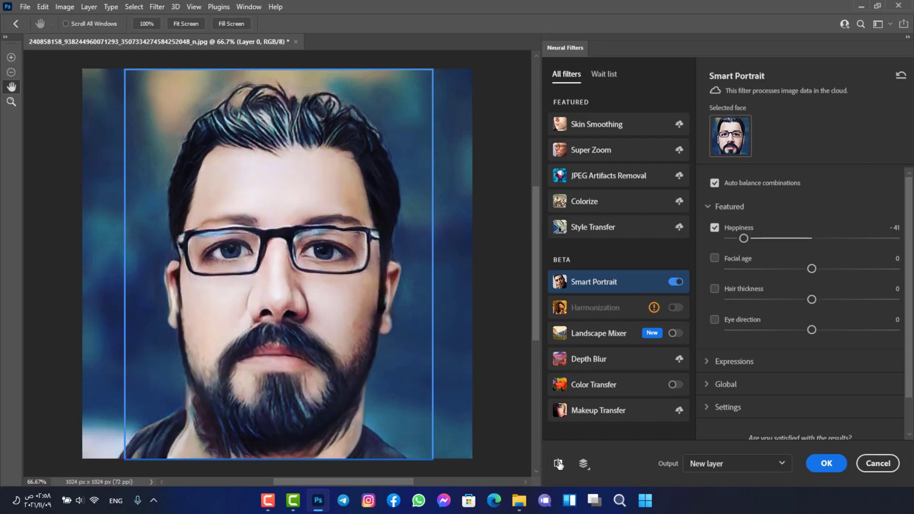
click(558, 463)
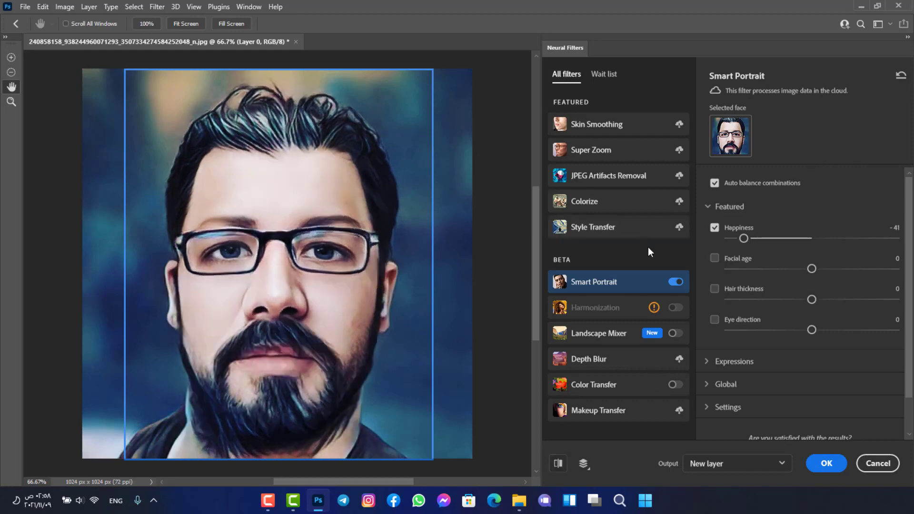